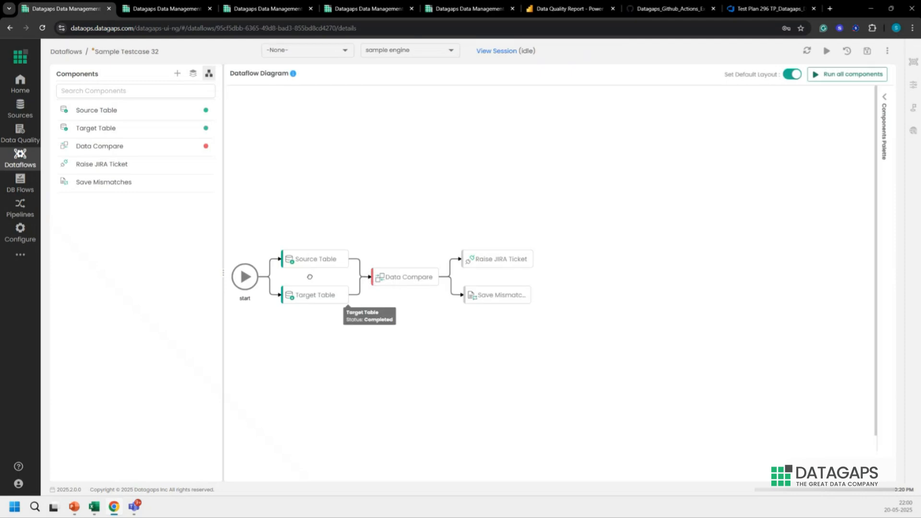
# Step: Review the SQL queries of the Source Table and Target Table components in the Sample Testcase 32 dataflow
pyautogui.doubleClick(313, 261)
pyautogui.click(291, 74)
pyautogui.moveTo(274, 109); pyautogui.dragTo(316, 144)
pyautogui.click(316, 143)
pyautogui.click(144, 129)
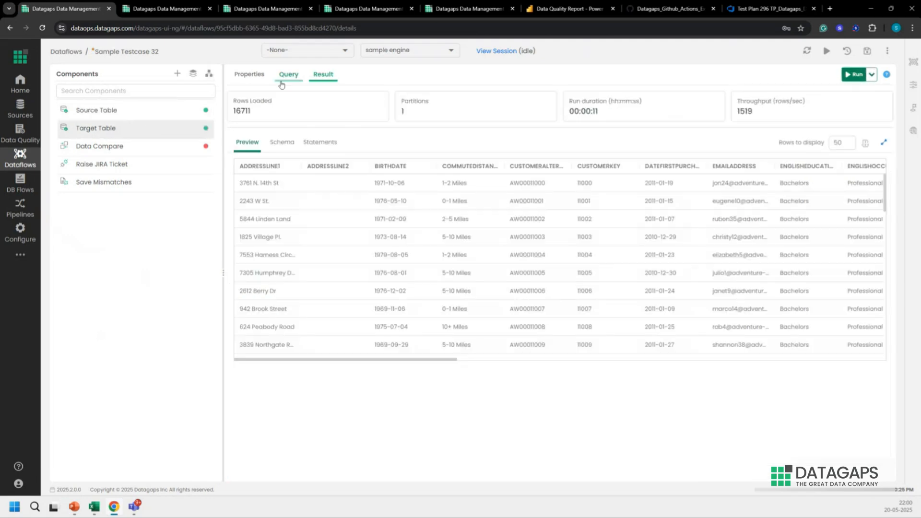
pyautogui.click(288, 75)
pyautogui.moveTo(276, 106); pyautogui.dragTo(502, 133)
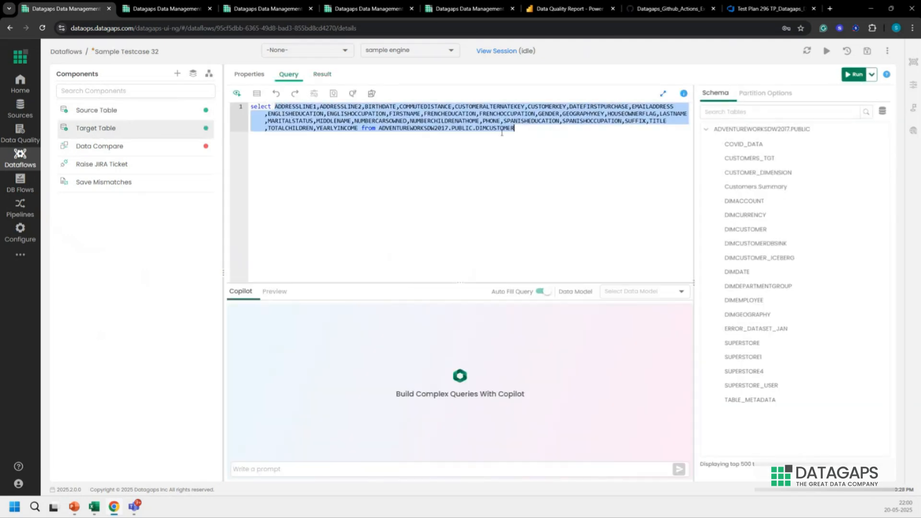
# Step: Open the M_orders data lineage and trace which staging columns feed its count_drink_items column
pyautogui.click(163, 9)
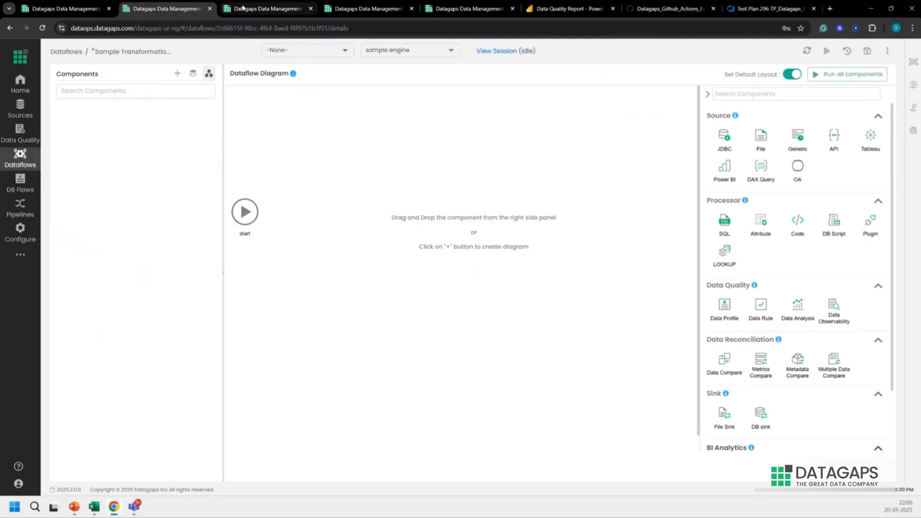
pyautogui.click(259, 9)
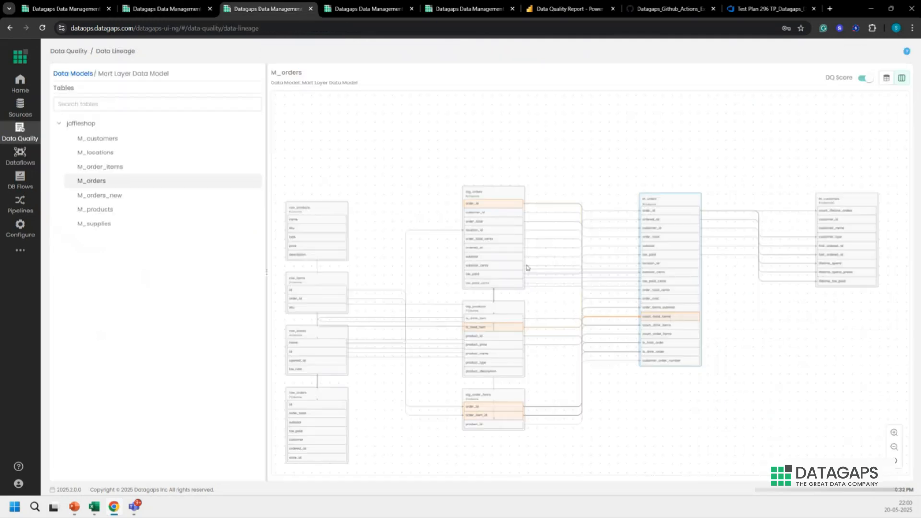
pyautogui.scroll(5, 559, 296)
pyautogui.scroll(-5, 568, 304)
pyautogui.moveTo(568, 304); pyautogui.dragTo(493, 275)
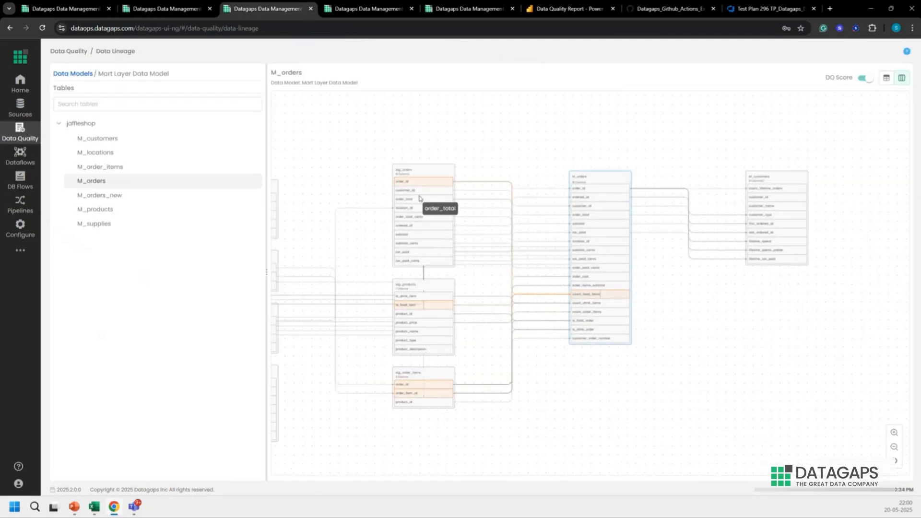
pyautogui.click(586, 268)
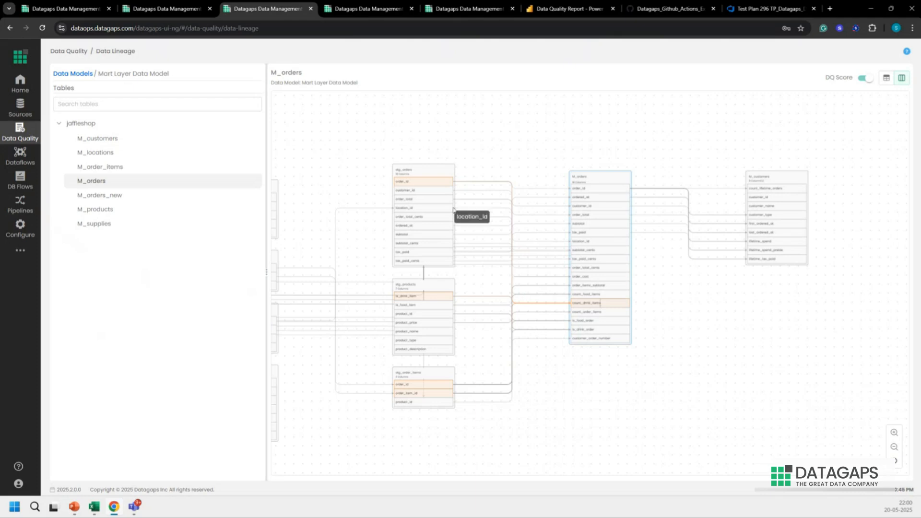
pyautogui.scroll(5, 511, 276)
# Step: Add a JDBC source component named Stg_Layer to the empty Sample Transformation dataflow
pyautogui.click(163, 9)
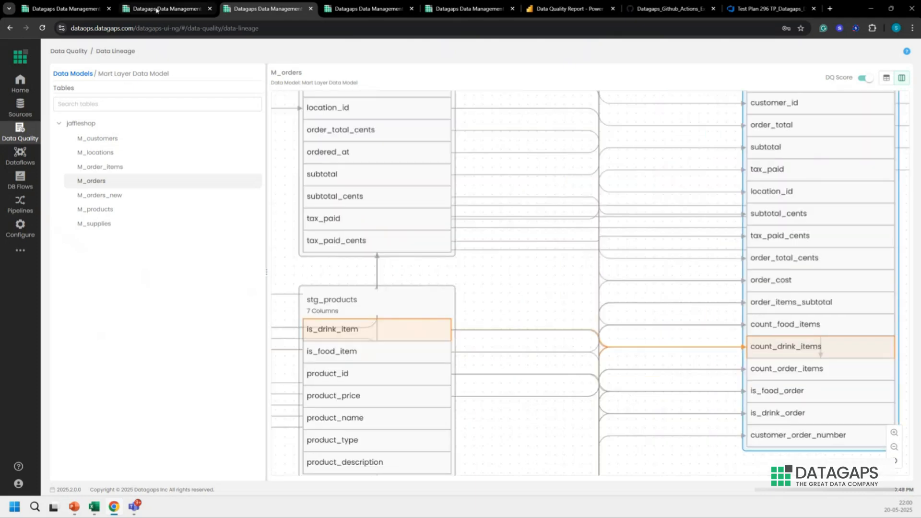
pyautogui.moveTo(735, 140); pyautogui.dragTo(364, 197)
pyautogui.moveTo(475, 267); pyautogui.dragTo(409, 266)
pyautogui.write('Stg')
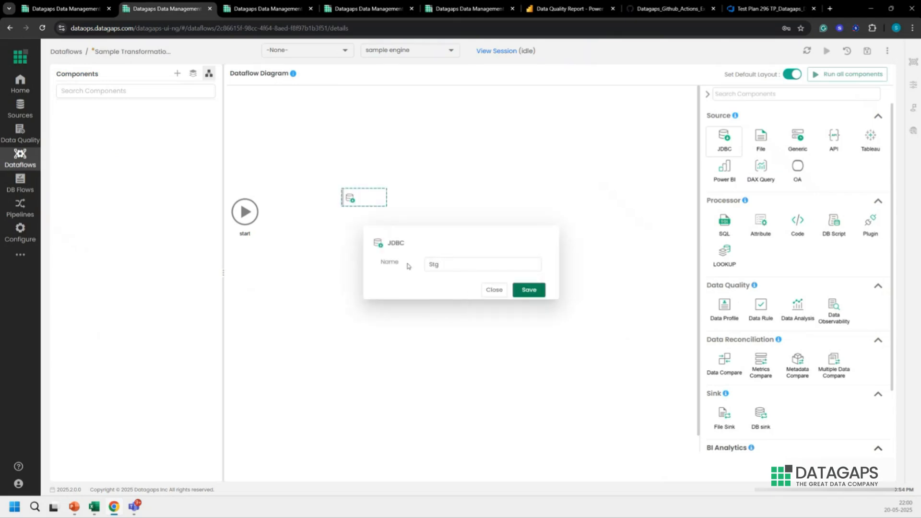
pyautogui.write('_Layer')
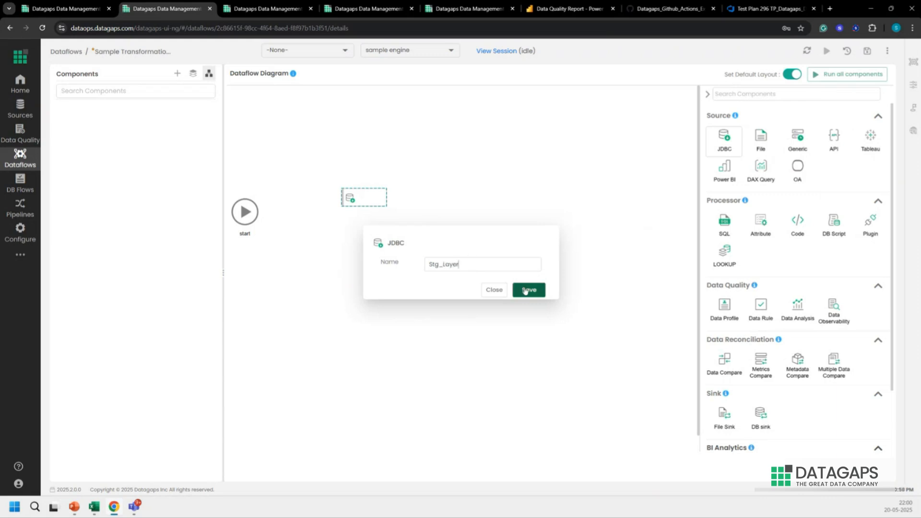
pyautogui.click(527, 290)
# Step: Set Stg_Layer's data source to Jaffle Shop and select Staging Layer Data Model as the Copilot data model for its query
pyautogui.click(417, 122)
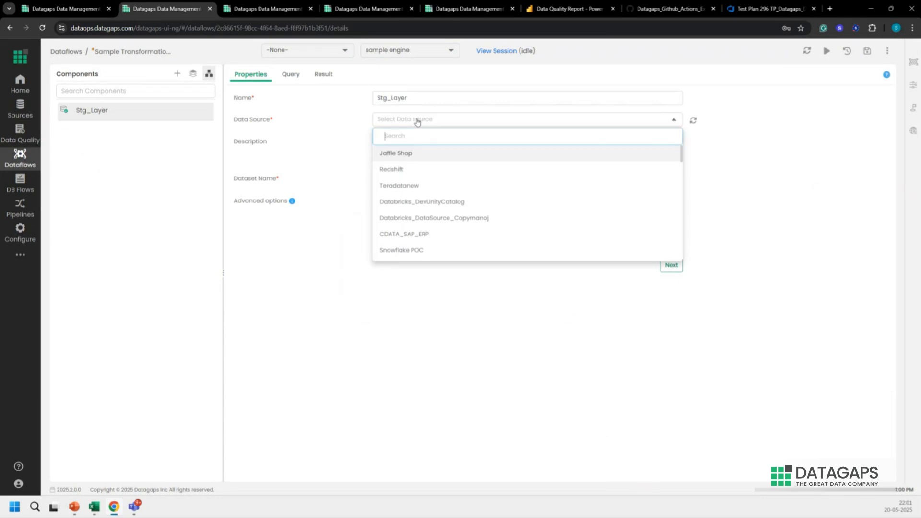
pyautogui.click(412, 153)
pyautogui.click(671, 265)
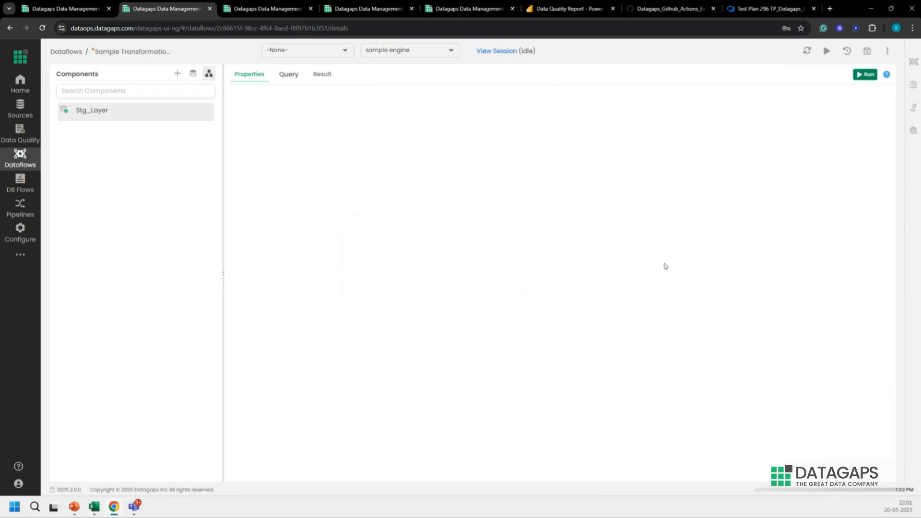
pyautogui.click(612, 295)
pyautogui.click(616, 324)
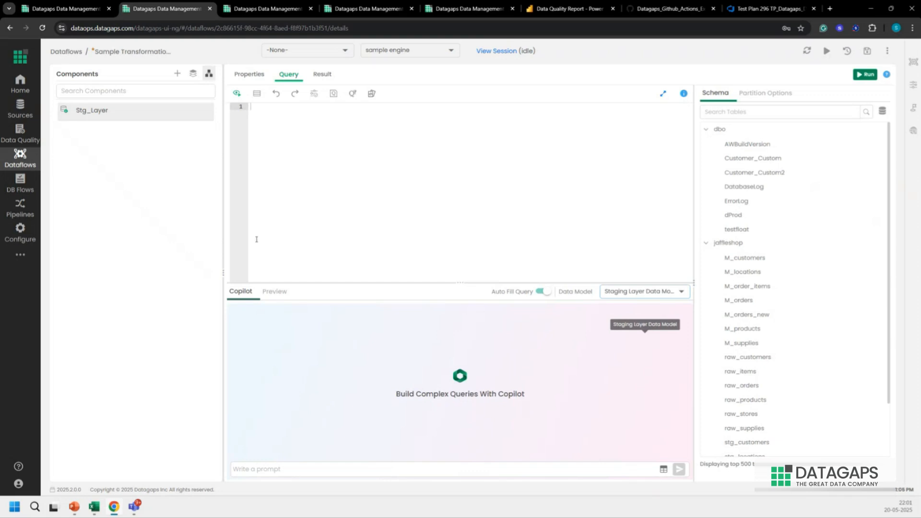
# Step: Examine the columns of the M_orders table and their incoming connections in the data lineage diagram
pyautogui.click(245, 10)
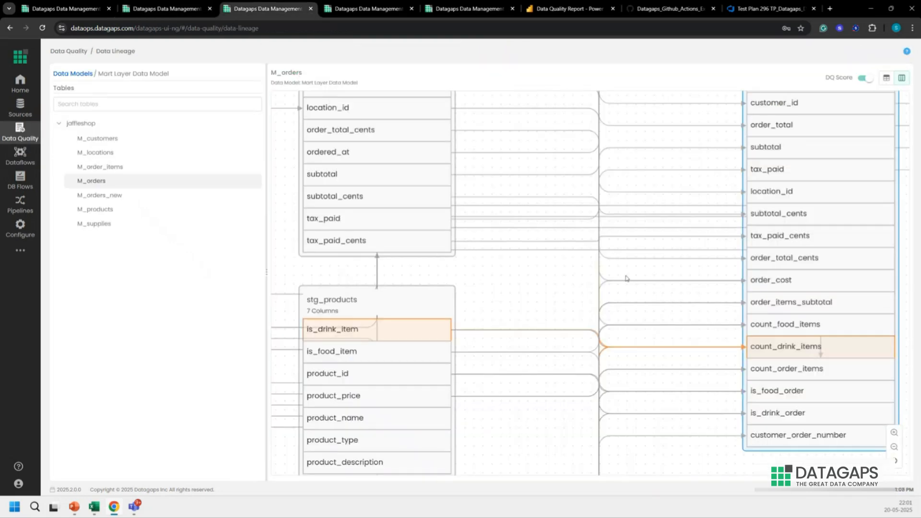
pyautogui.moveTo(628, 279); pyautogui.dragTo(454, 303)
pyautogui.scroll(-5, 474, 292)
pyautogui.scroll(5, 520, 259)
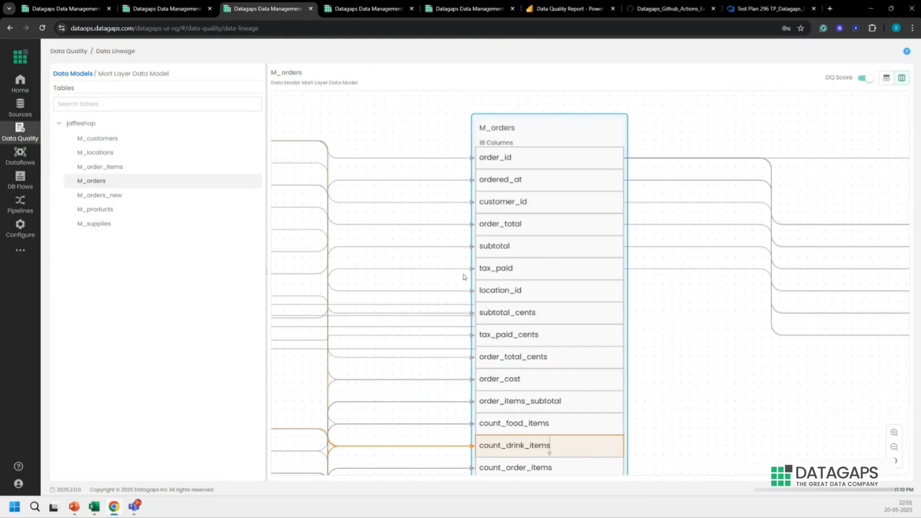
pyautogui.scroll(-5, 437, 289)
pyautogui.scroll(5, 438, 289)
pyautogui.moveTo(436, 323); pyautogui.dragTo(473, 268)
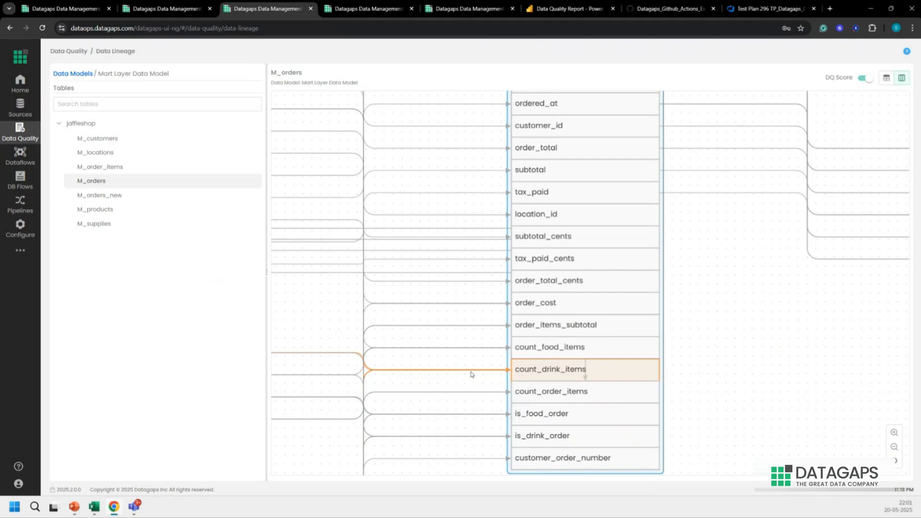
pyautogui.moveTo(537, 269); pyautogui.dragTo(514, 204)
pyautogui.moveTo(465, 234); pyautogui.dragTo(426, 330)
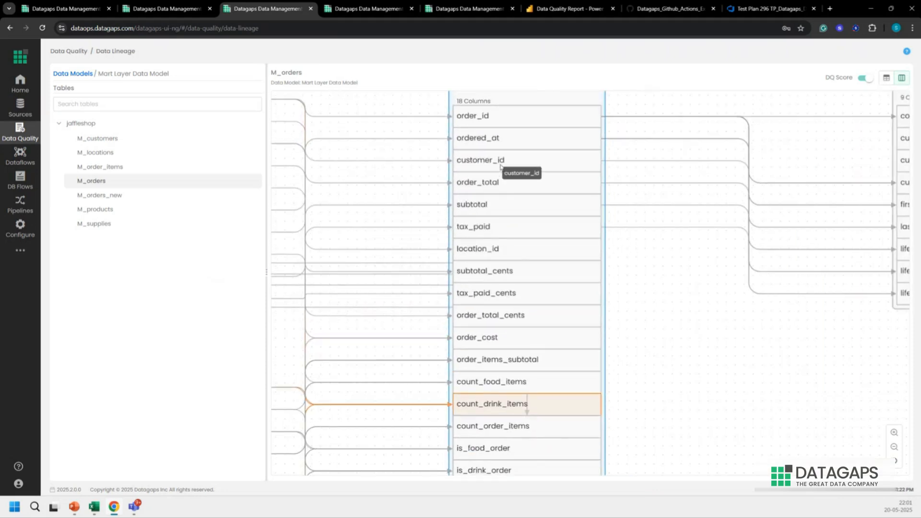
# Step: Trace the upstream lineage of the is_food_order column in M_orders
pyautogui.scroll(-1, 439, 288)
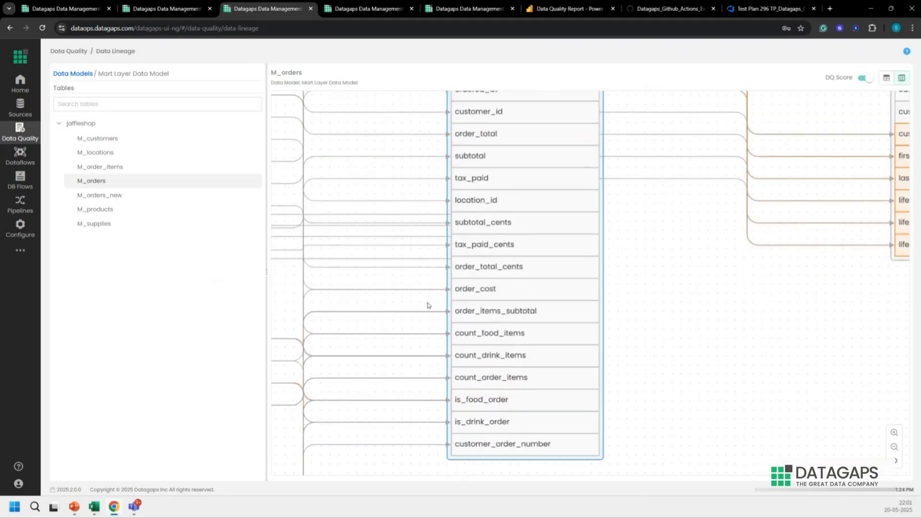
pyautogui.click(502, 407)
pyautogui.scroll(-1, 421, 388)
pyautogui.moveTo(395, 371); pyautogui.dragTo(498, 355)
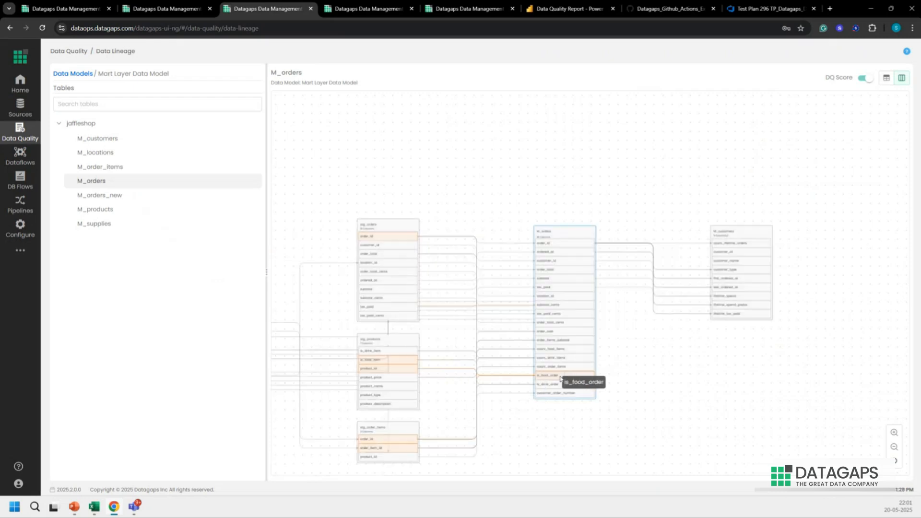
pyautogui.scroll(3, 561, 379)
pyautogui.moveTo(434, 267); pyautogui.dragTo(402, 309)
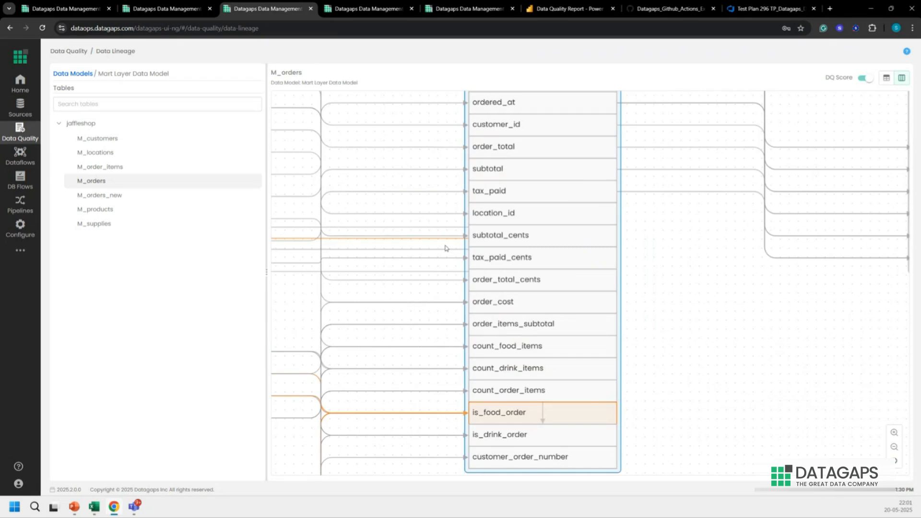
# Step: Begin a Copilot prompt for the Stg_Layer query reading "i want to see for every order and customer - if the other was"
pyautogui.click(127, 8)
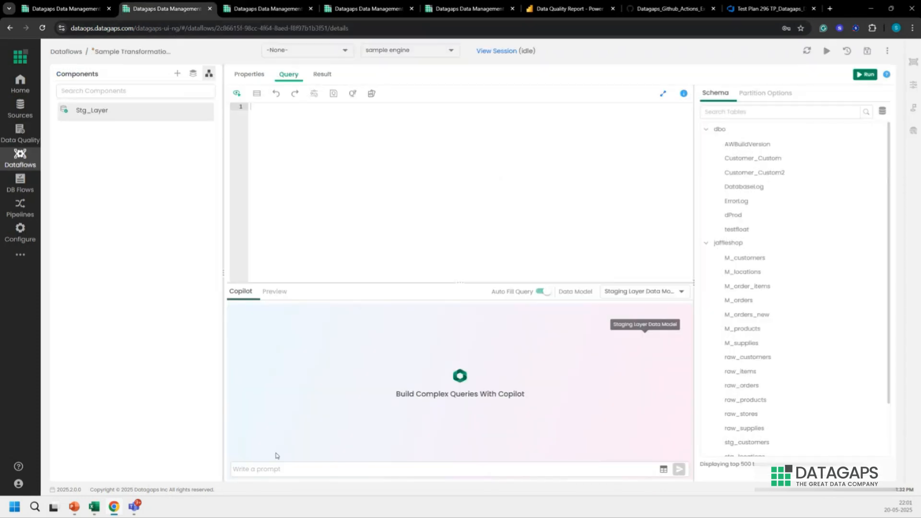
pyautogui.click(277, 469)
pyautogui.write('i want to see customr')
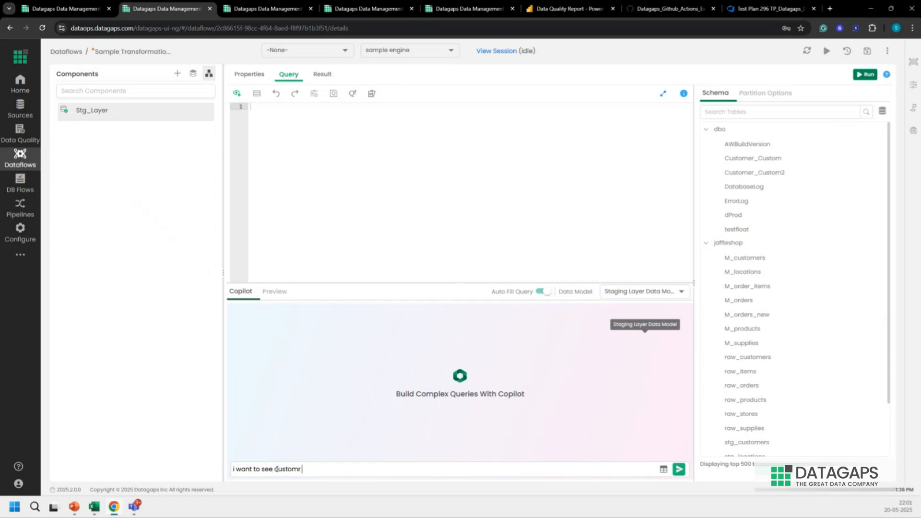
pyautogui.press('BackSpace')
pyautogui.press('BackSpace')
pyautogui.press('BackSpace')
pyautogui.press('BackSpace')
pyautogui.press('BackSpace')
pyautogui.press('BackSpace')
pyautogui.press('BackSpace')
pyautogui.write('every order and')
pyautogui.press('BackSpace')
pyautogui.press('BackSpace')
pyautogui.press('BackSpace')
pyautogui.write('for ')
pyautogui.write('th')
pyautogui.press('BackSpace')
pyautogui.press('BackSpace')
pyautogui.write('and customer, f')
pyautogui.click(288, 469)
pyautogui.write('for')
pyautogui.click(403, 468)
pyautogui.write('- if the other was')
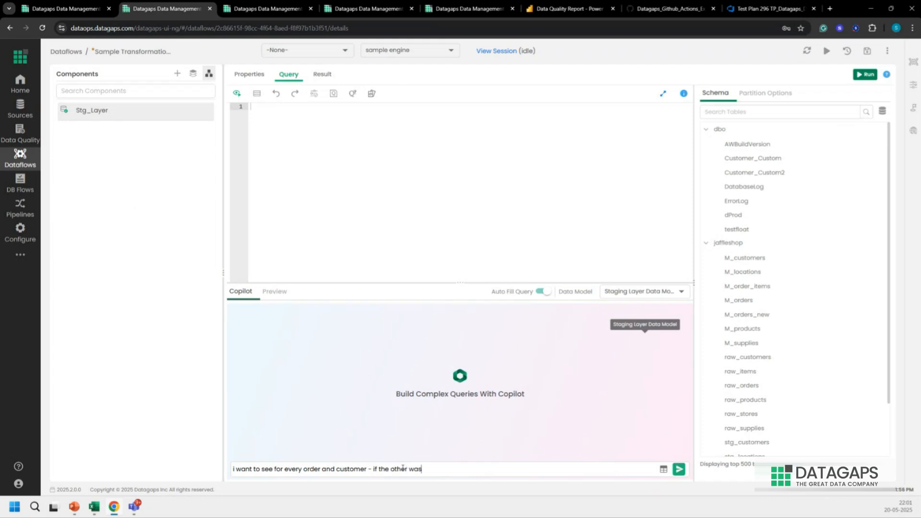
# Step: Complete the Copilot prompt with "food items only or drink items only as flags 1 and 0" and submit it
pyautogui.write(' a good')
pyautogui.press('BackSpace')
pyautogui.press('BackSpace')
pyautogui.press('BackSpace')
pyautogui.write('food items only, drink items')
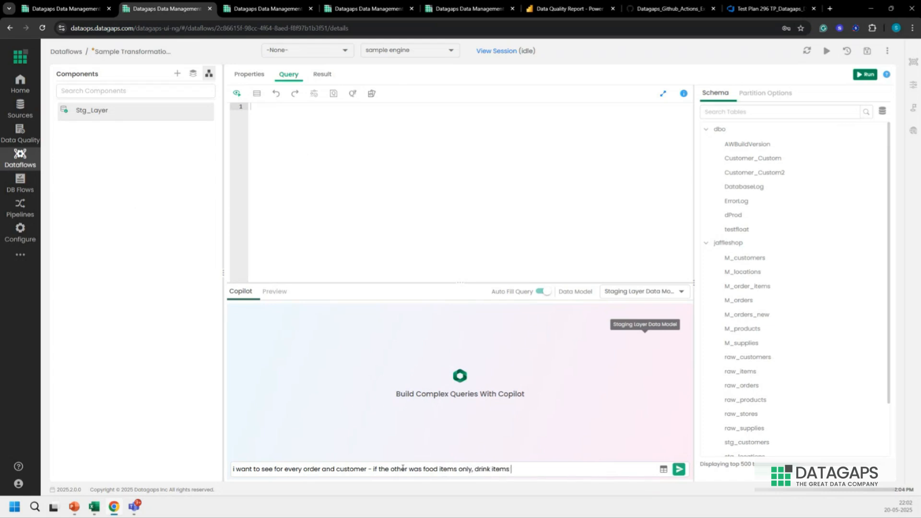
pyautogui.write(' only')
pyautogui.click(473, 470)
pyautogui.write('or drink items only as flags 1 and 0')
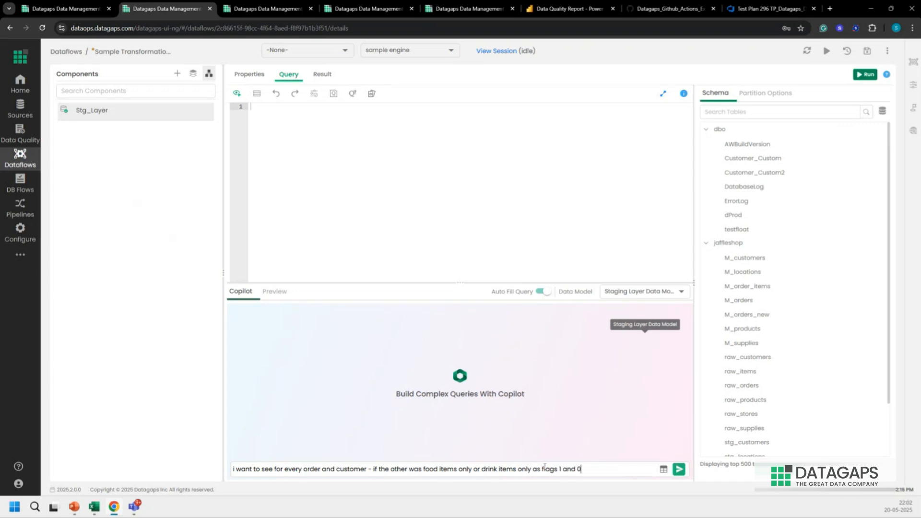
pyautogui.press('Return')
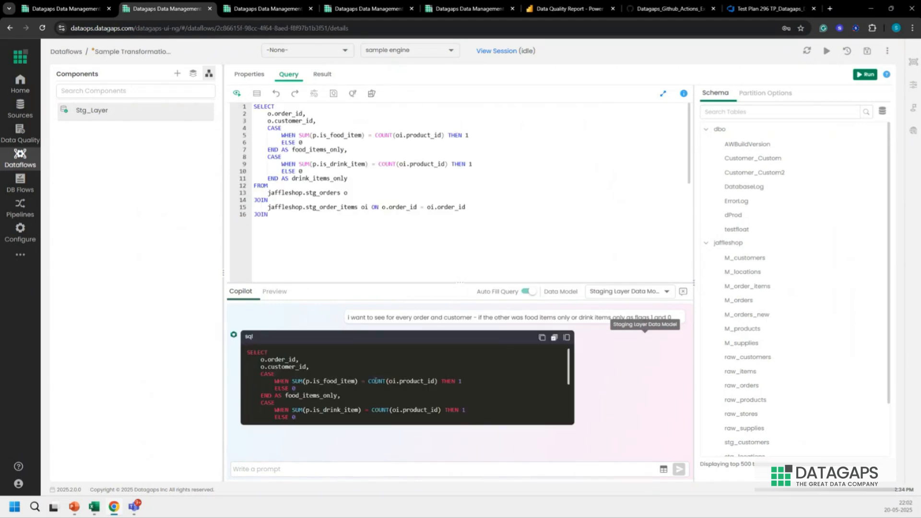
# Step: Check the staging tables, the order_id join and the food item flag logic in the generated SQL
pyautogui.doubleClick(323, 192)
pyautogui.doubleClick(336, 208)
pyautogui.doubleClick(403, 208)
pyautogui.doubleClick(449, 207)
pyautogui.doubleClick(340, 135)
pyautogui.doubleClick(410, 136)
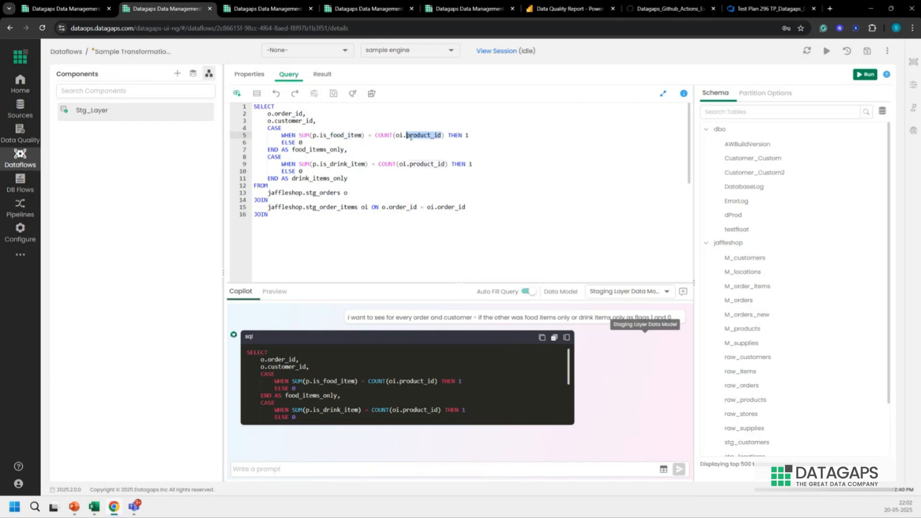
# Step: Preview the query and submit the returned error text to Copilot as a prompt to get revised SQL
pyautogui.click(275, 291)
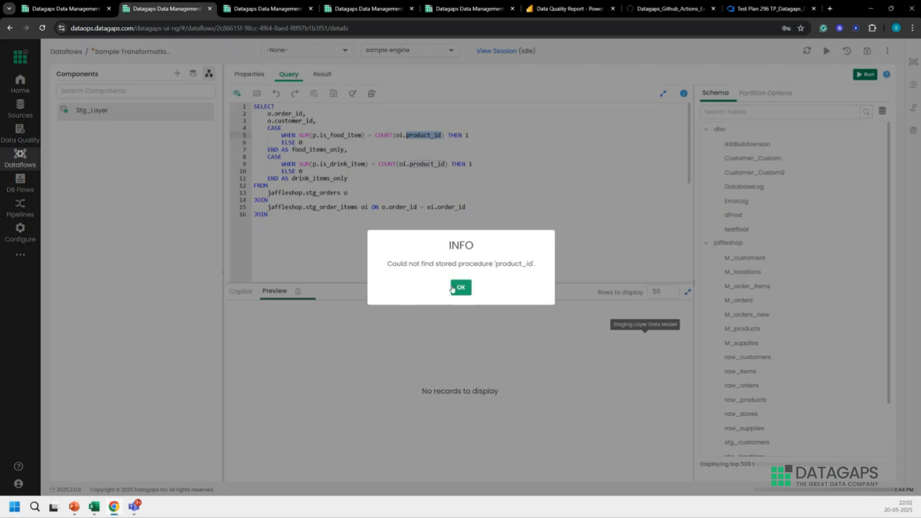
pyautogui.moveTo(388, 264); pyautogui.dragTo(548, 266)
pyautogui.hotkey('ctrl', 'c')
pyautogui.click(461, 287)
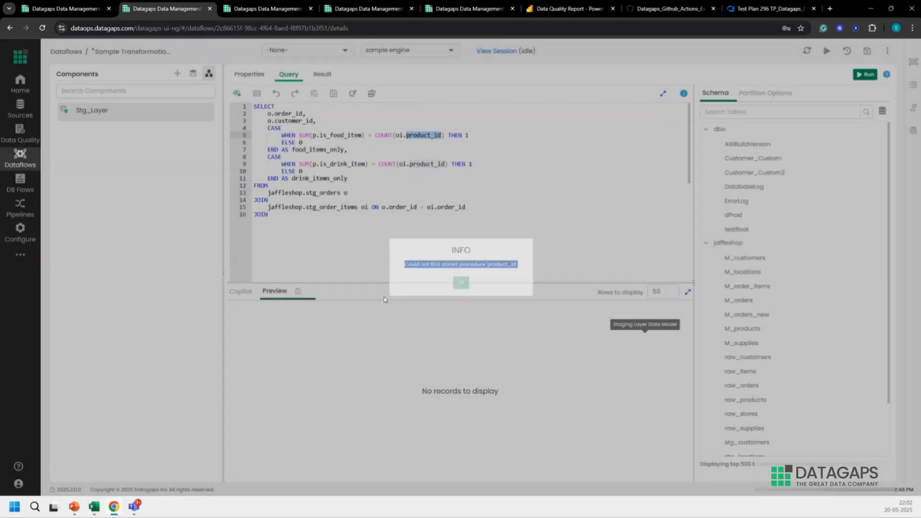
pyautogui.click(239, 292)
pyautogui.hotkey('ctrl', 'v')
pyautogui.press('Return')
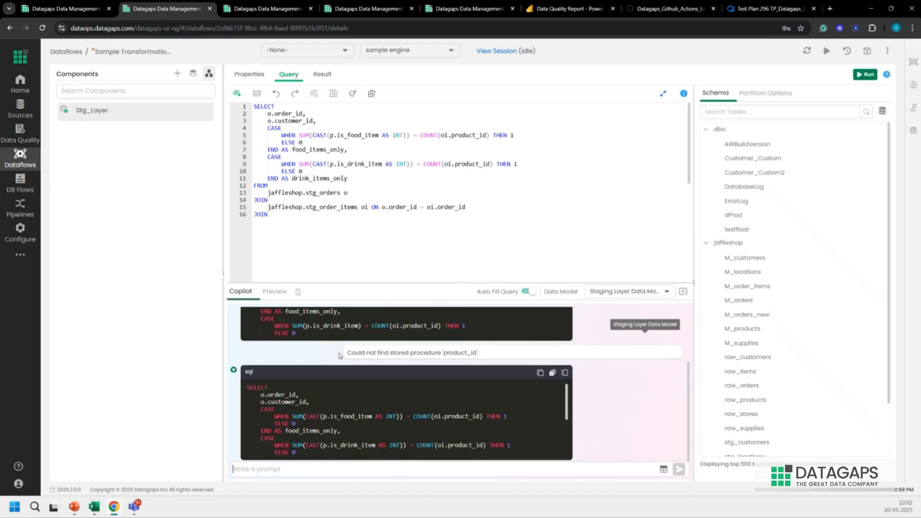
# Step: Preview the revised query and review the food_items_only and drink_items_only flags in the resulting rows
pyautogui.scroll(-1, 351, 398)
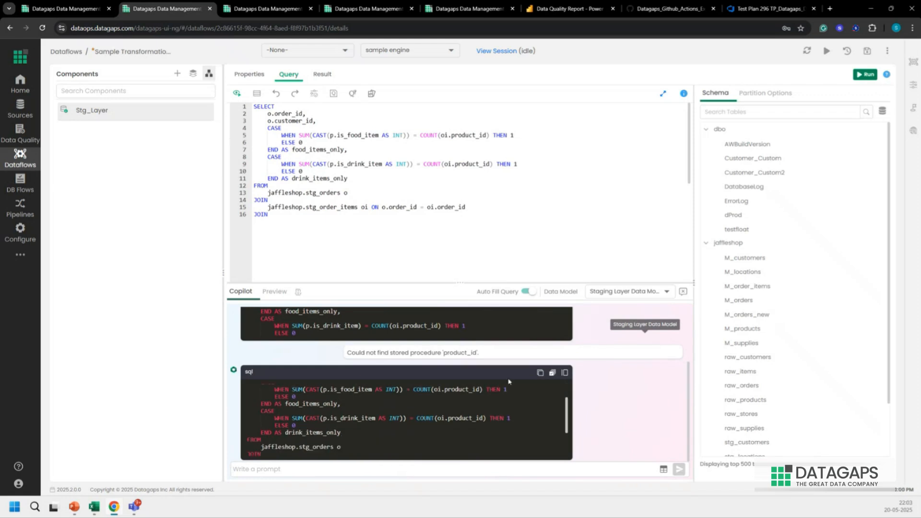
pyautogui.click(275, 291)
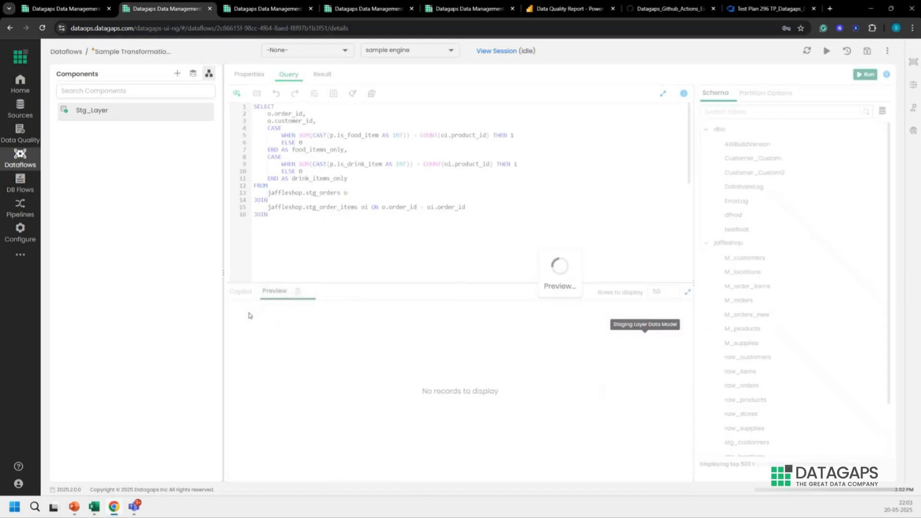
pyautogui.scroll(-2, 451, 385)
pyautogui.scroll(3, 453, 384)
pyautogui.scroll(-5, 490, 374)
pyautogui.scroll(5, 491, 394)
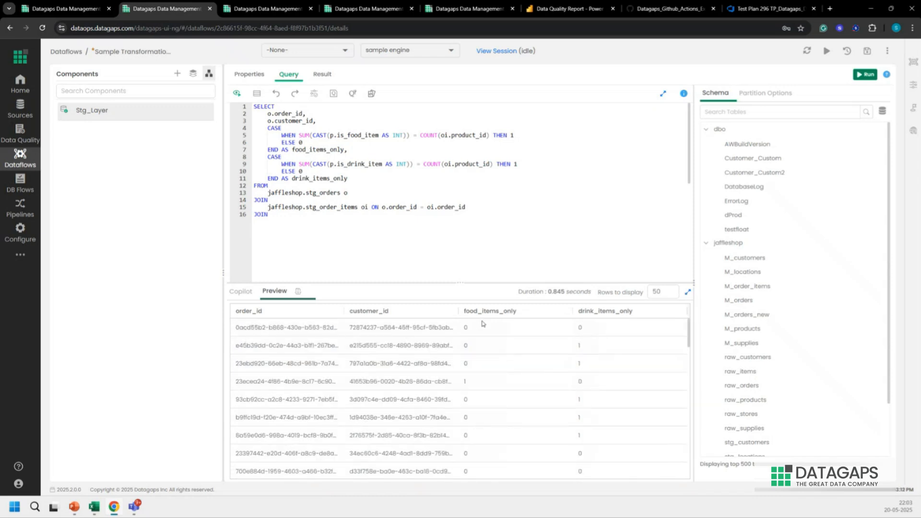
pyautogui.scroll(-4, 526, 366)
# Step: Check the joined staging tables and the order_id and customer_id grouping at the end of the revised SQL
pyautogui.scroll(-1, 395, 214)
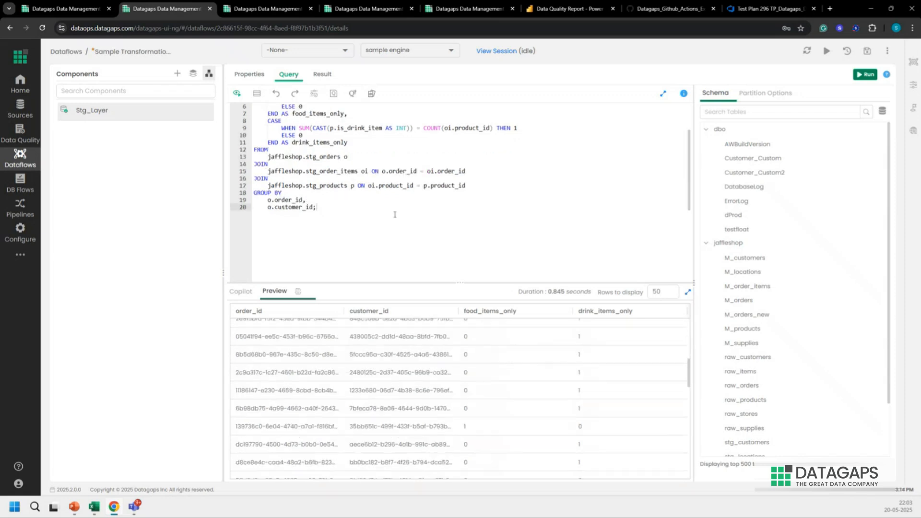
pyautogui.doubleClick(316, 158)
pyautogui.doubleClick(320, 171)
pyautogui.doubleClick(322, 185)
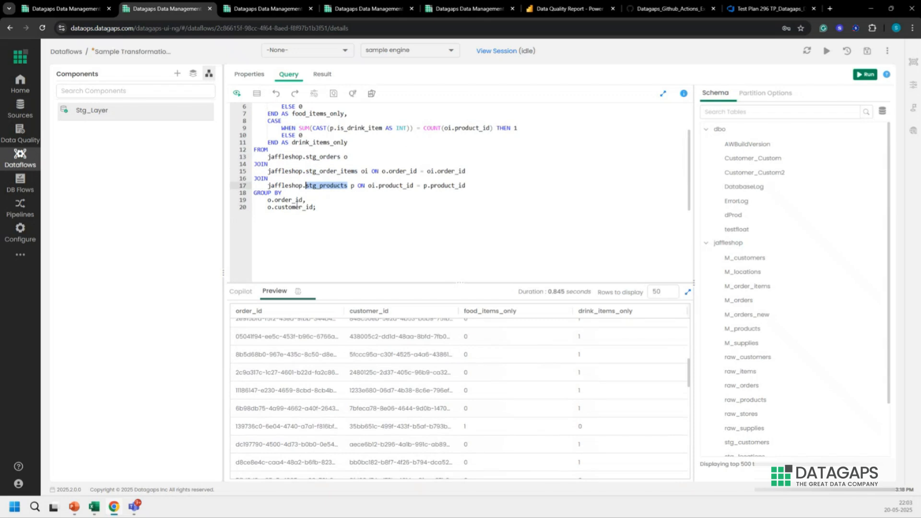
pyautogui.doubleClick(295, 200)
pyautogui.doubleClick(296, 206)
pyautogui.scroll(1, 337, 229)
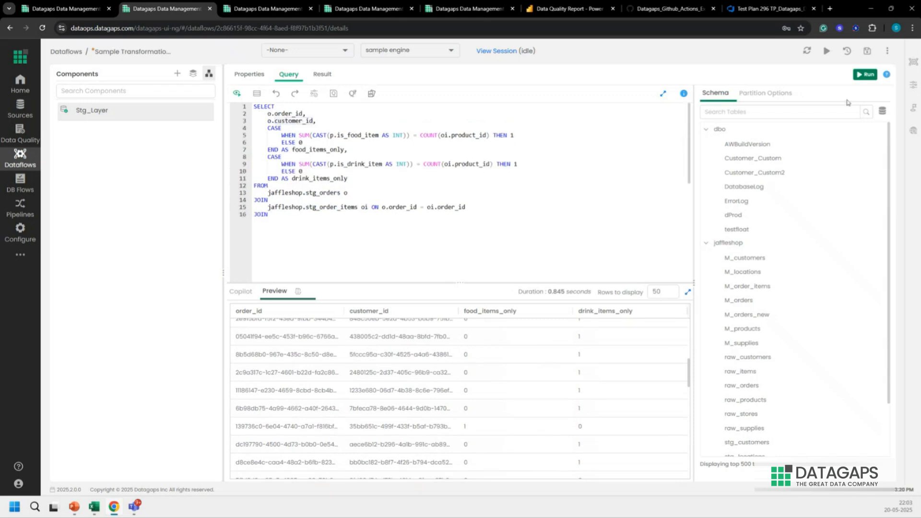
# Step: Run the Stg_Layer component and display the dataflow diagram
pyautogui.click(866, 75)
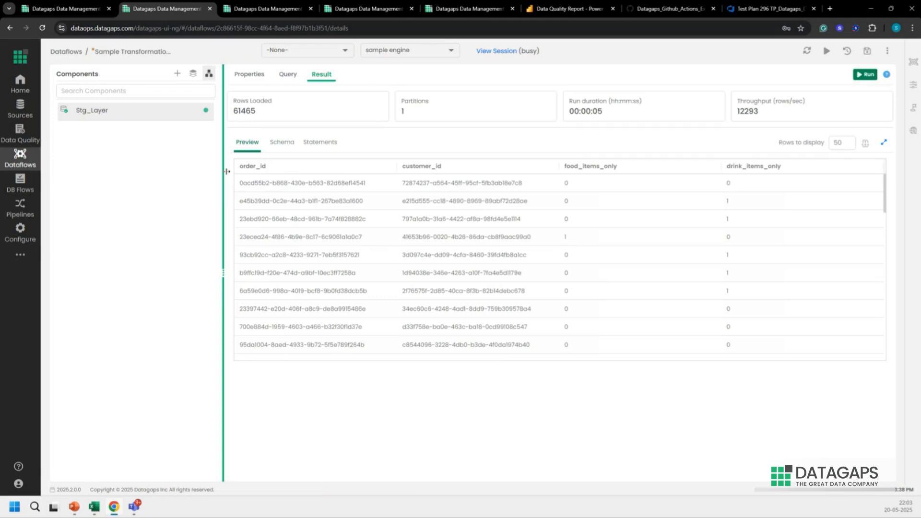
pyautogui.click(209, 74)
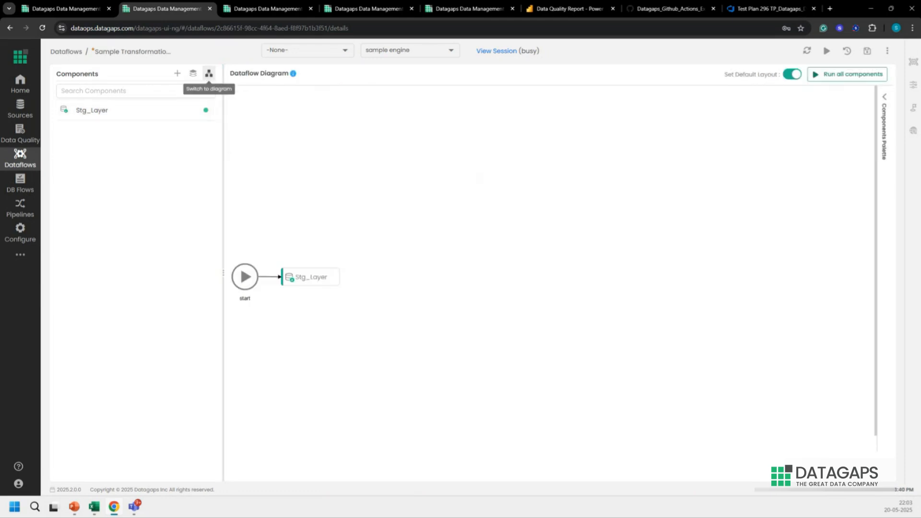
# Step: Add a JDBC source component named Mart_Layer, clear its dependency and choose its data source
pyautogui.click(177, 74)
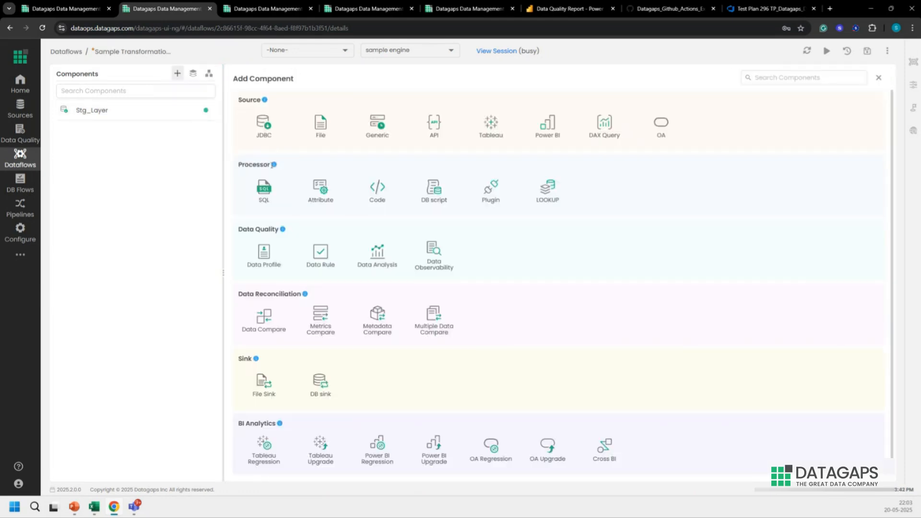
pyautogui.click(267, 132)
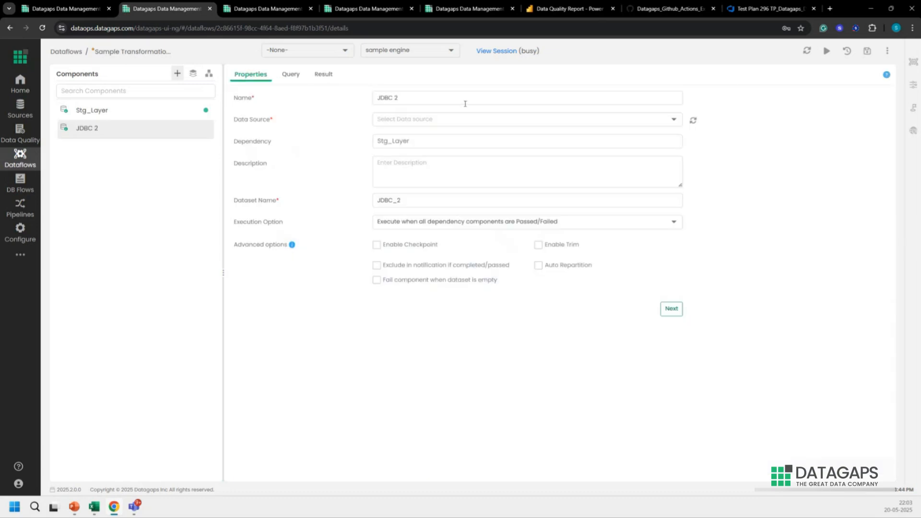
pyautogui.click(417, 140)
pyautogui.press('BackSpace')
pyautogui.moveTo(395, 98); pyautogui.dragTo(333, 98)
pyautogui.write('Mart')
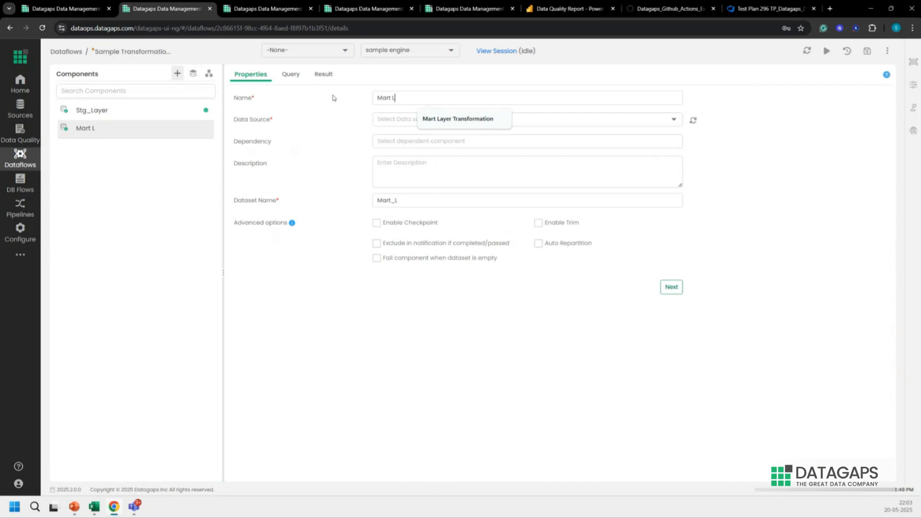
pyautogui.write('_Layer')
pyautogui.click(388, 125)
pyautogui.click(405, 150)
pyautogui.click(670, 287)
# Step: Select Mart Layer Data Model for Copilot and submit the prompt "i want customer, order id, and flags for food item and drink item"
pyautogui.click(620, 292)
pyautogui.click(627, 341)
pyautogui.click(325, 473)
pyautogui.write('i w')
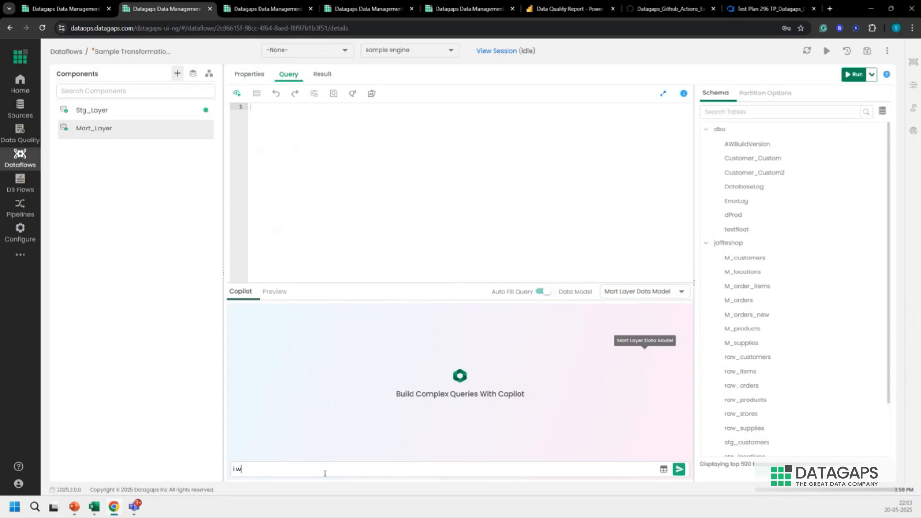
pyautogui.write('ant customer, order id,')
pyautogui.write(' the')
pyautogui.write(' and flags for')
pyautogui.write(' food item and ')
pyautogui.write('drink item')
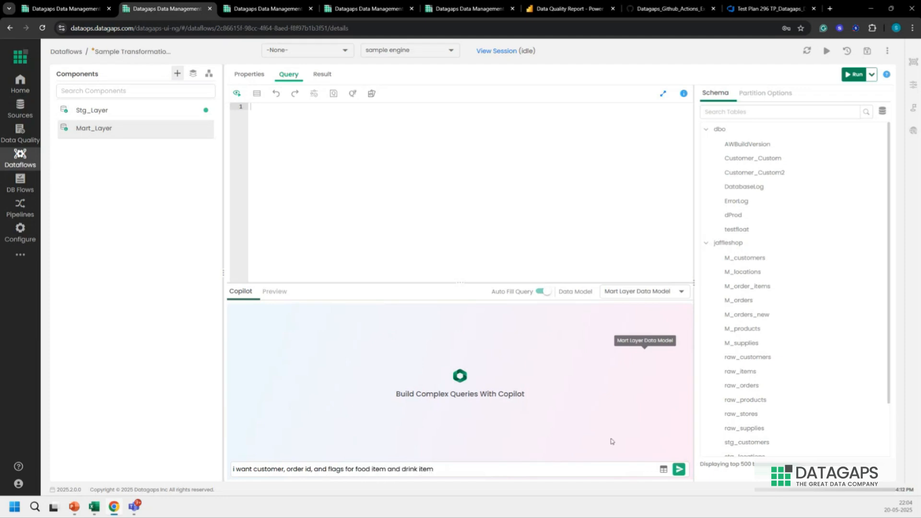
pyautogui.click(678, 470)
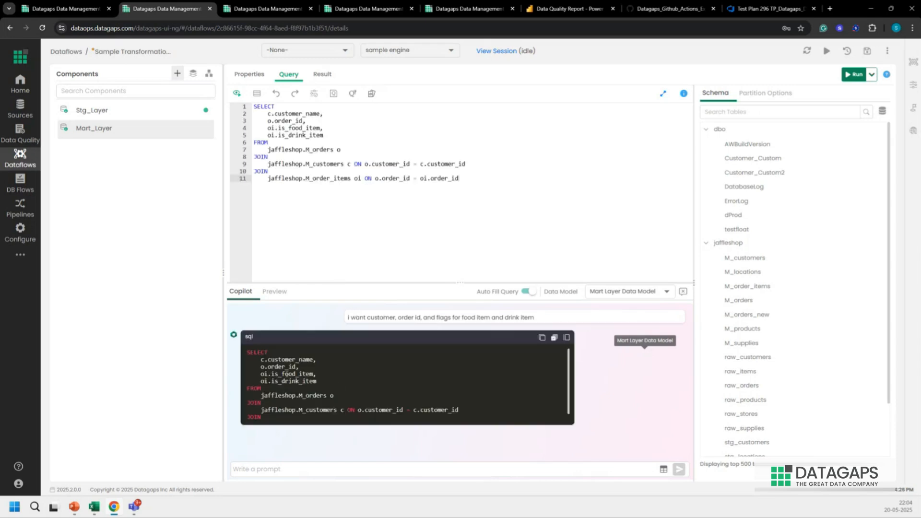
# Step: Check the upstream staging columns feeding is_food_order in the M_orders lineage
pyautogui.click(264, 9)
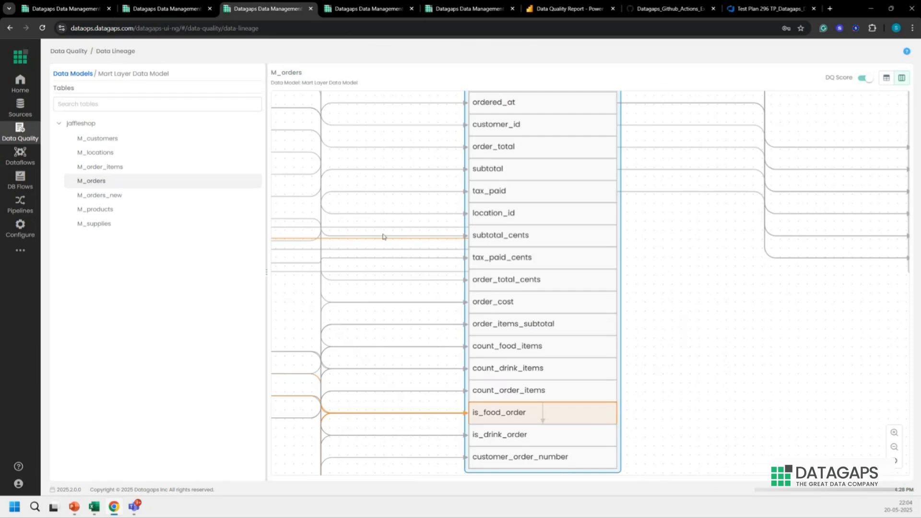
pyautogui.moveTo(393, 241); pyautogui.dragTo(523, 316)
pyautogui.scroll(5, 469, 258)
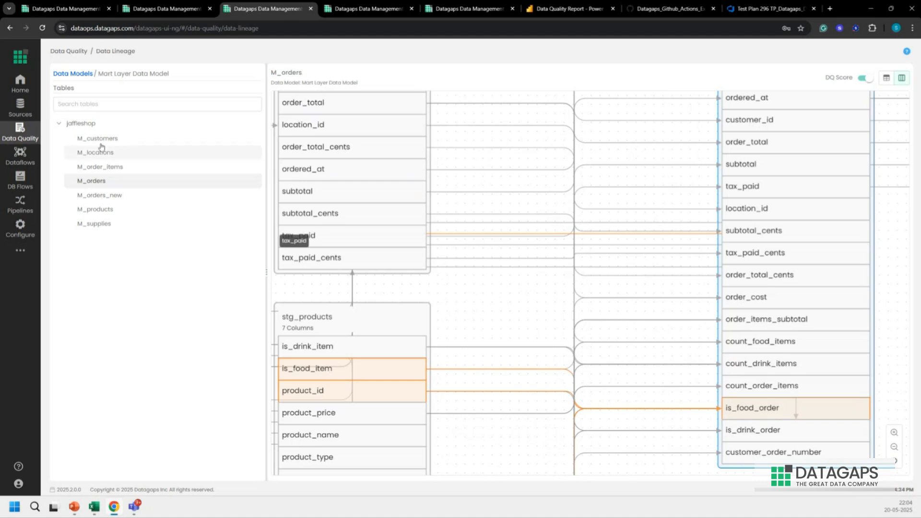
# Step: Open the Mart Layer Data Model in a separate browser tab and examine the columns and descriptions of M_customers
pyautogui.rightClick(28, 142)
pyautogui.click(58, 147)
pyautogui.click(317, 9)
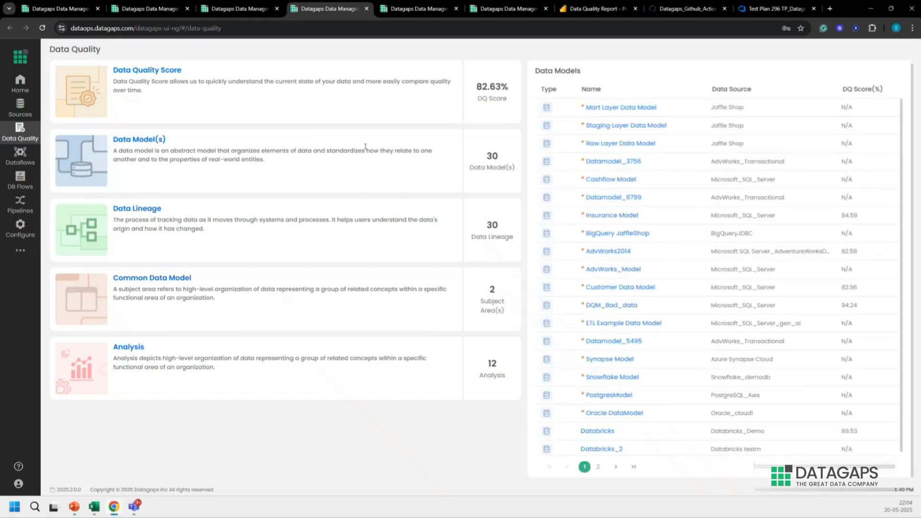
pyautogui.click(596, 107)
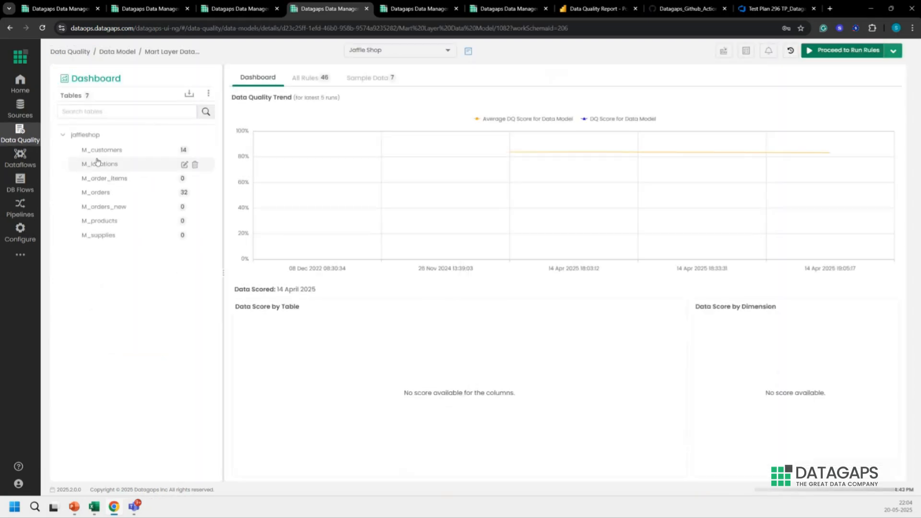
pyautogui.click(171, 150)
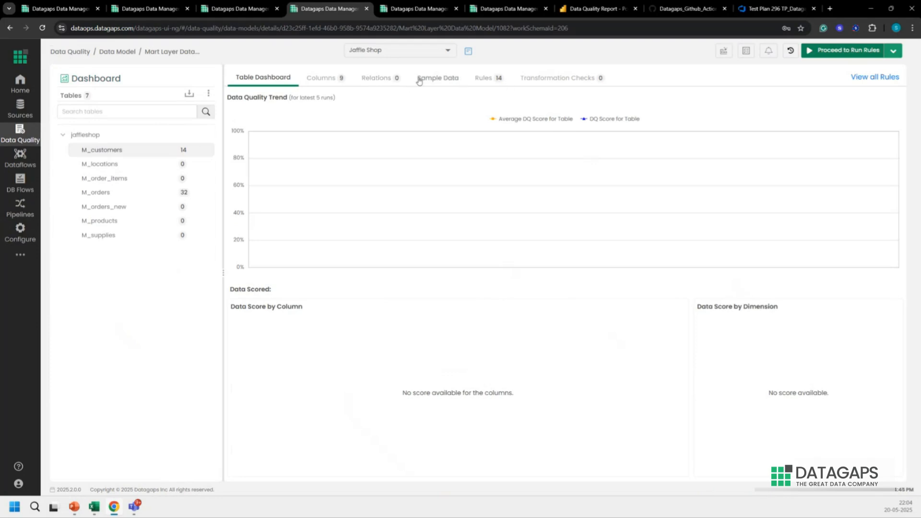
pyautogui.click(324, 87)
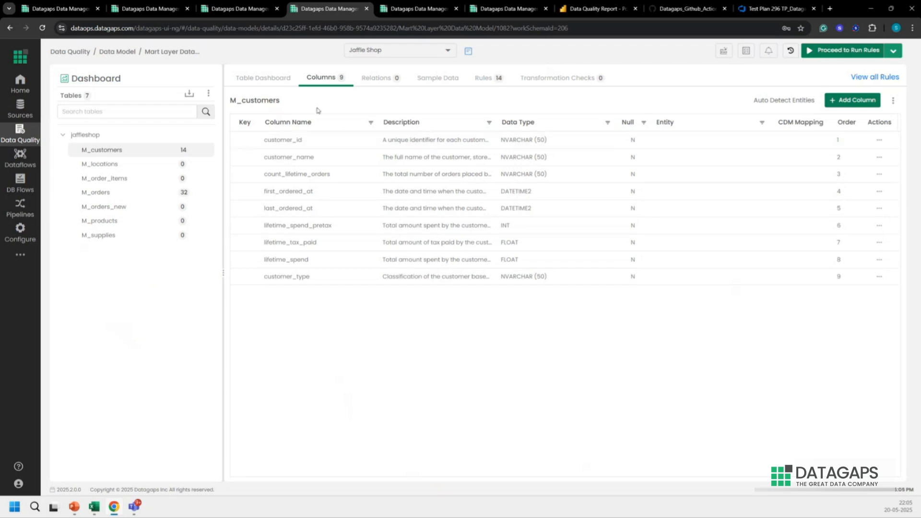
# Step: Return to the dataflow, preview the Mart_Layer query and compare its columns with the Stg_Layer result
pyautogui.click(211, 9)
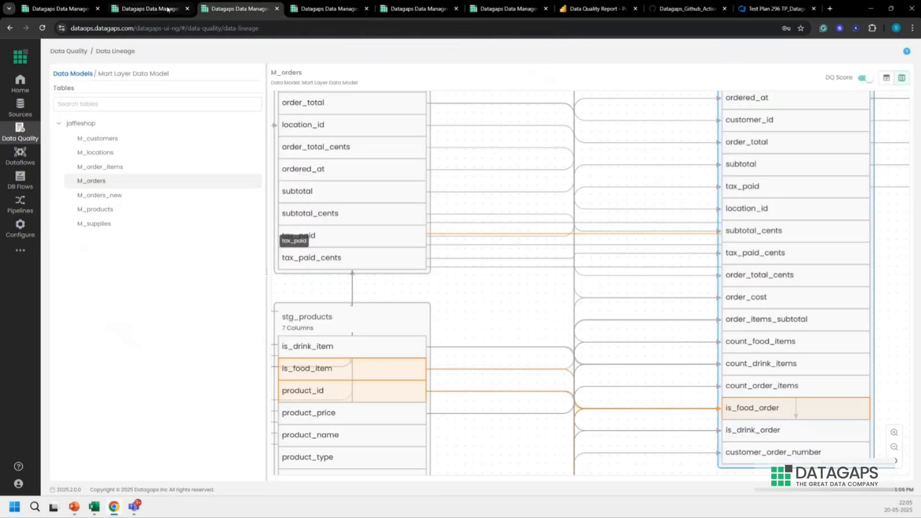
pyautogui.click(134, 10)
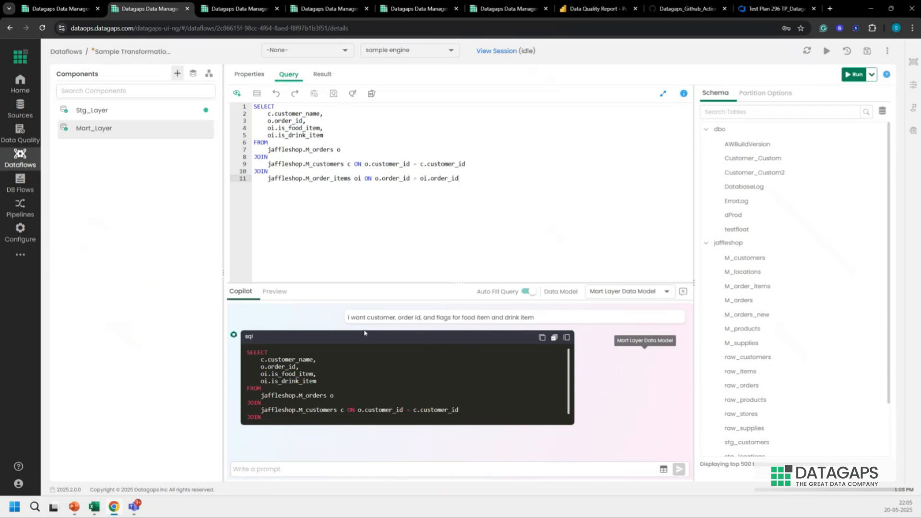
pyautogui.moveTo(347, 321); pyautogui.dragTo(557, 318)
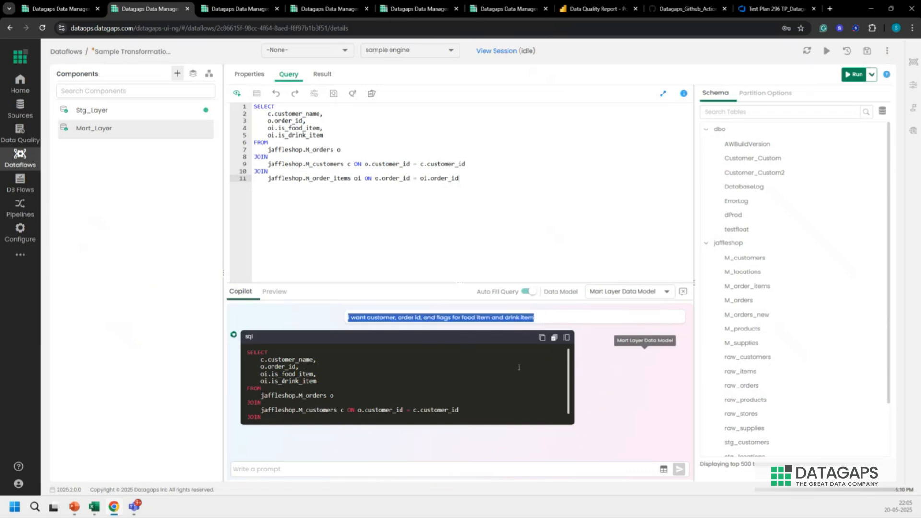
pyautogui.click(277, 293)
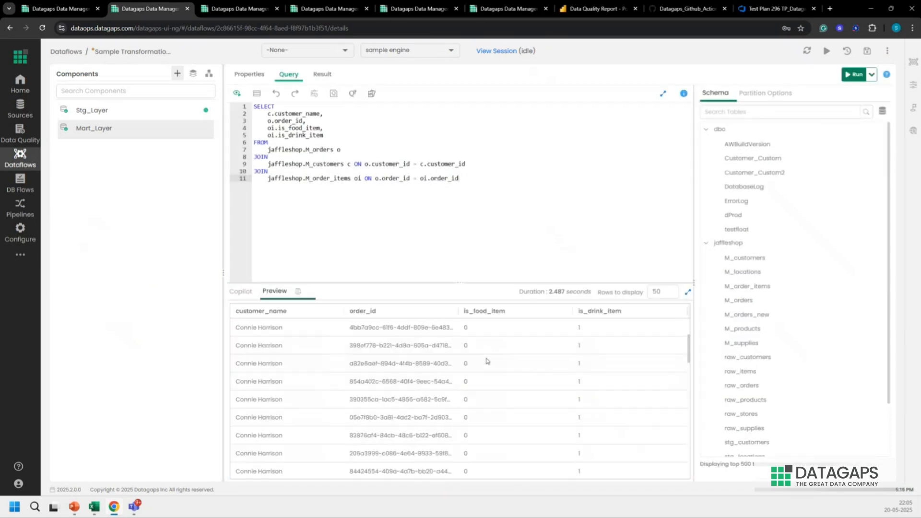
pyautogui.scroll(5, 487, 366)
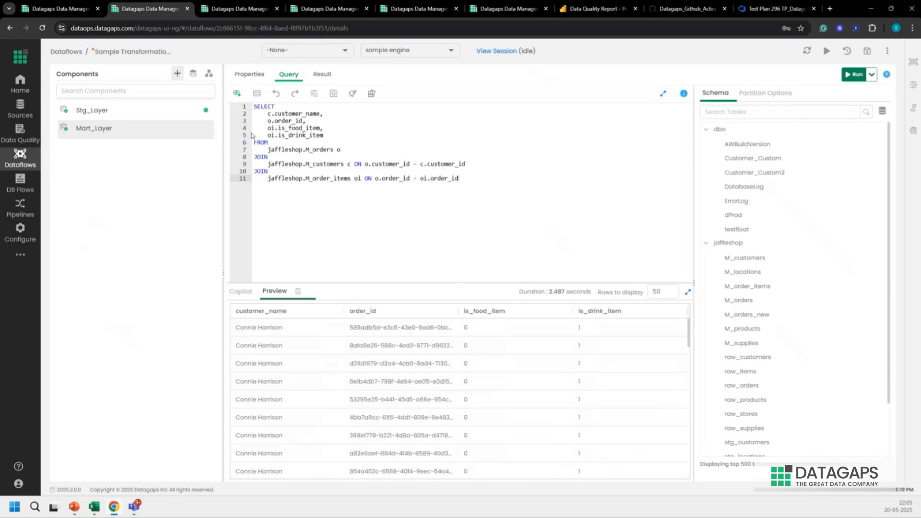
pyautogui.click(131, 109)
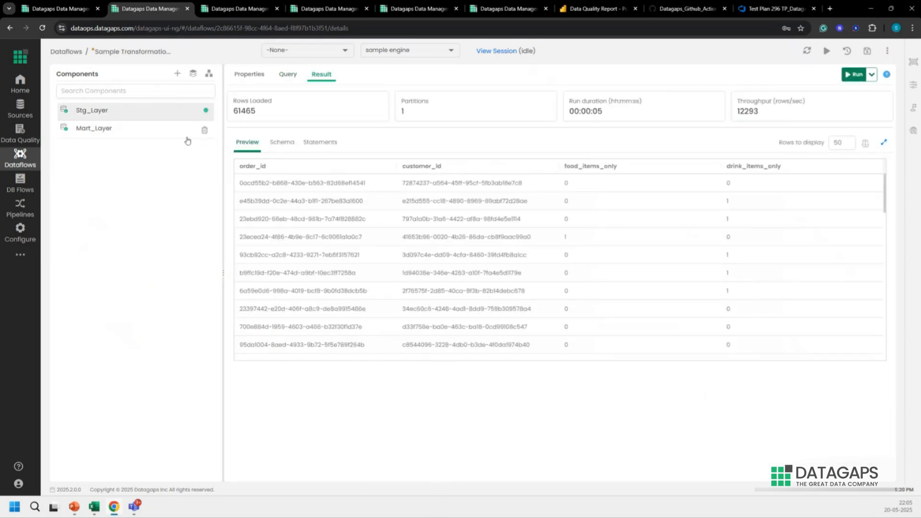
pyautogui.click(139, 129)
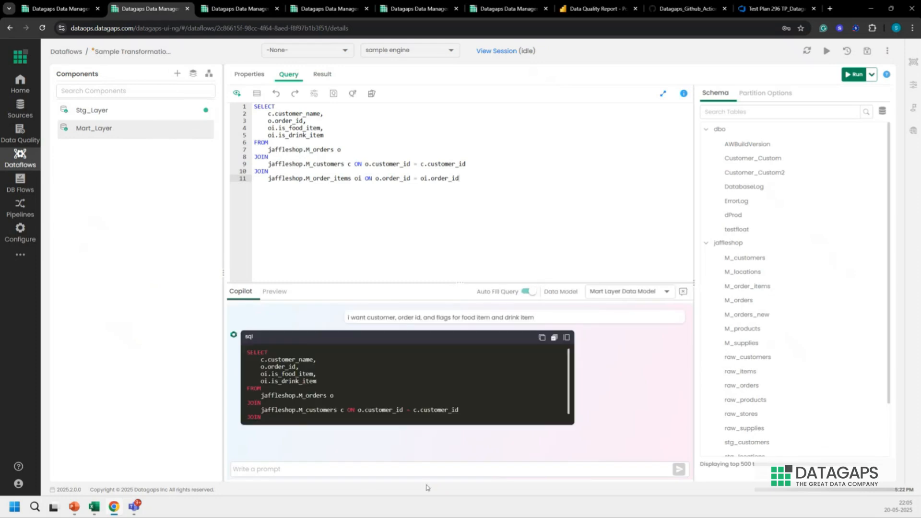
# Step: Have Copilot revise the Mart_Layer query with the prompt "i want cust id not name"
pyautogui.click(376, 475)
pyautogui.write('i want cust id not name')
pyautogui.click(679, 471)
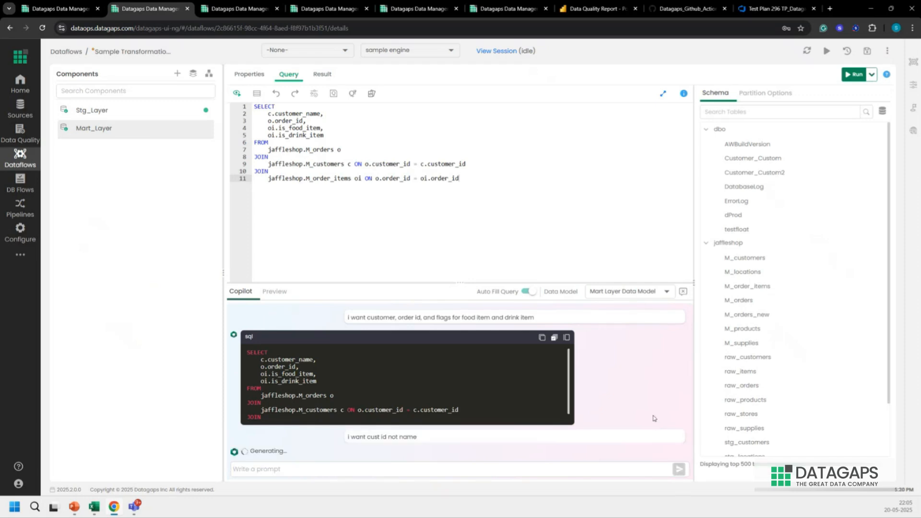
pyautogui.scroll(-1, 365, 363)
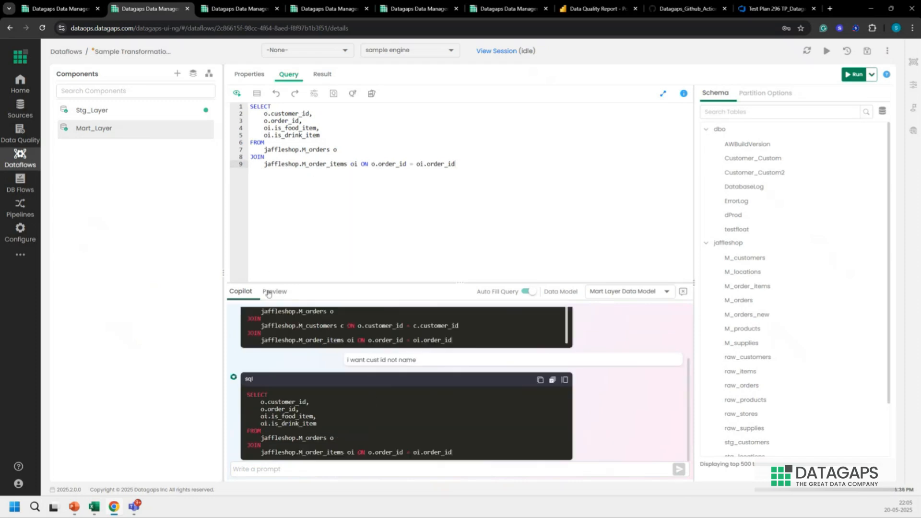
# Step: Preview the revised Mart_Layer query and run the component
pyautogui.click(290, 296)
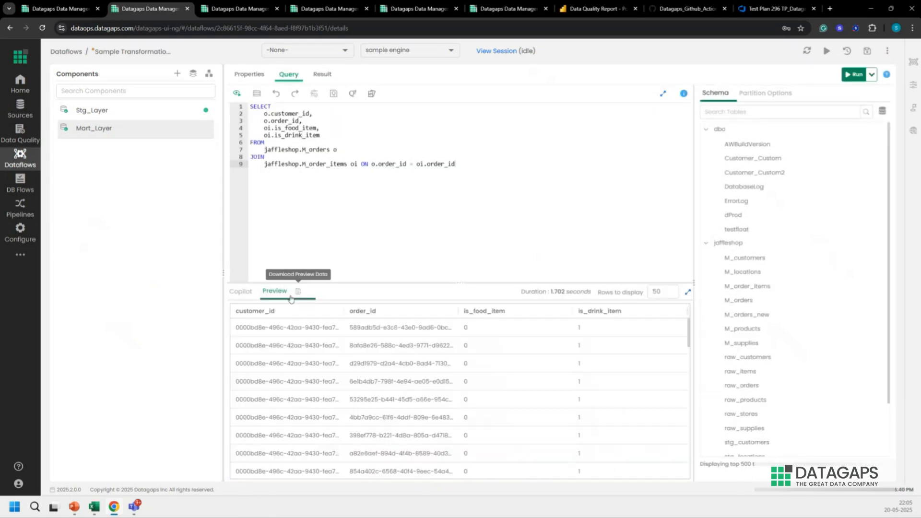
pyautogui.click(855, 75)
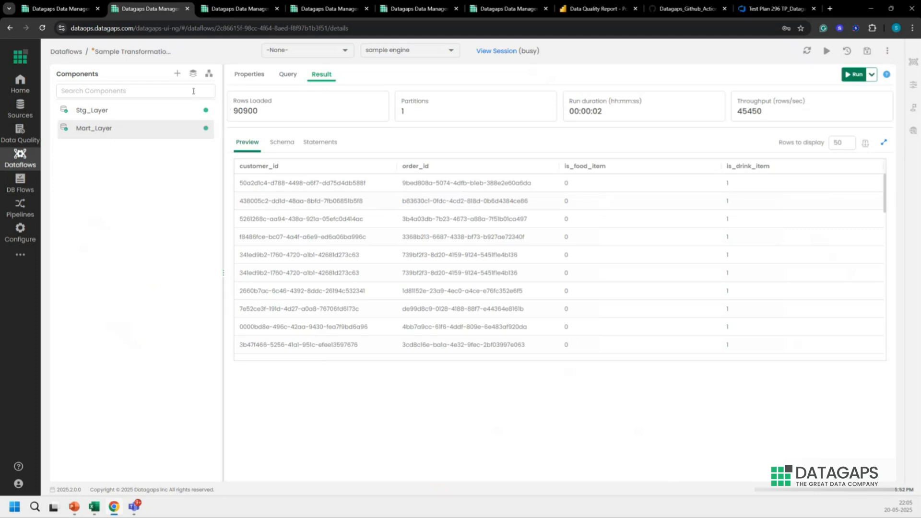
# Step: Place a Data Compare component in the dataflow diagram and name it ETL Validation
pyautogui.click(209, 74)
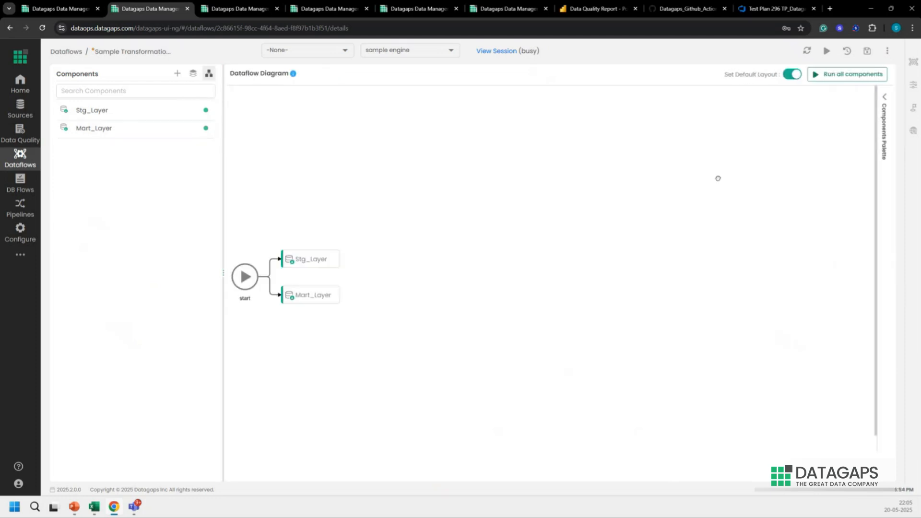
pyautogui.click(884, 97)
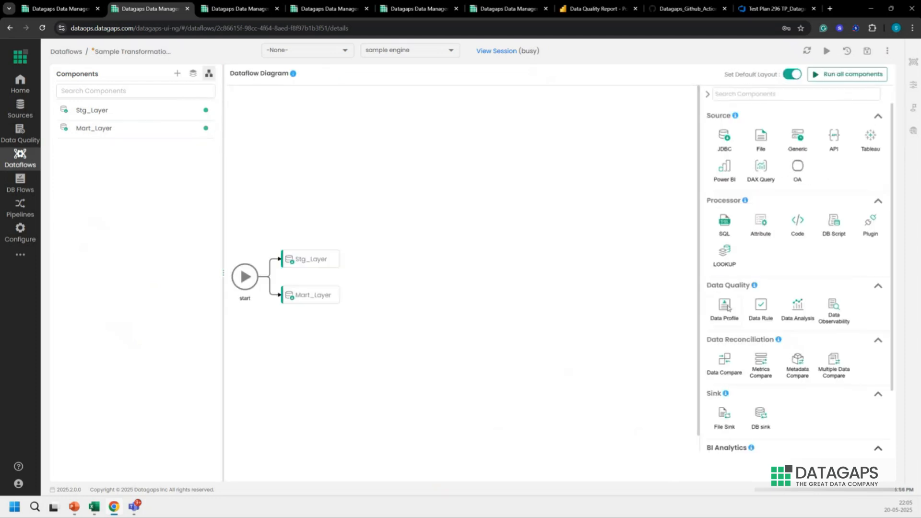
pyautogui.moveTo(725, 361); pyautogui.dragTo(488, 317)
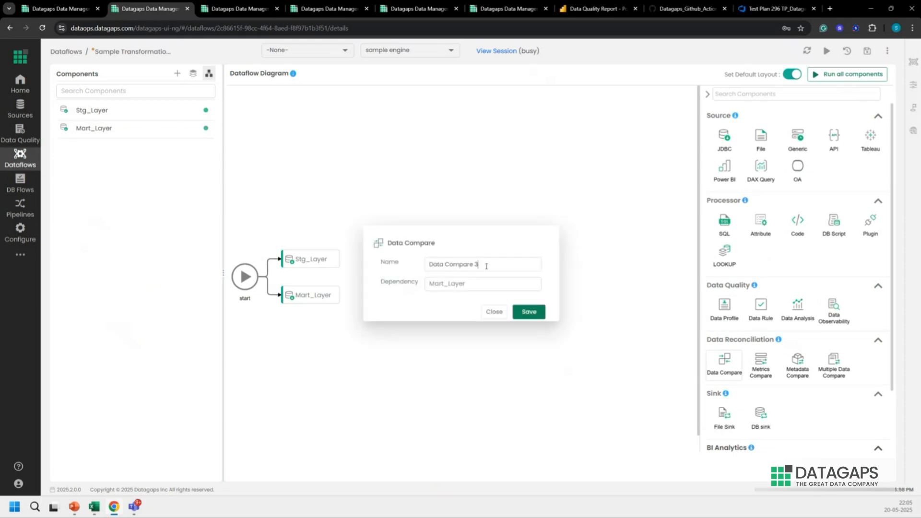
pyautogui.press('BackSpace')
pyautogui.press('BackSpace')
pyautogui.write('ETL Validaio')
pyautogui.press('BackSpace')
pyautogui.write('tion')
pyautogui.hotkey('shift', 'Right')
pyautogui.hotkey('shift', 'Right')
pyautogui.hotkey('shift', 'Right')
pyautogui.hotkey('shift', 'Right')
pyautogui.hotkey('shift', 'Right')
pyautogui.hotkey('shift', 'Right')
pyautogui.hotkey('shift', 'Right')
pyautogui.hotkey('shift', 'Right')
pyautogui.hotkey('shift', 'Right')
pyautogui.hotkey('shift', 'Right')
pyautogui.hotkey('shift', 'Right')
pyautogui.hotkey('shift', 'Right')
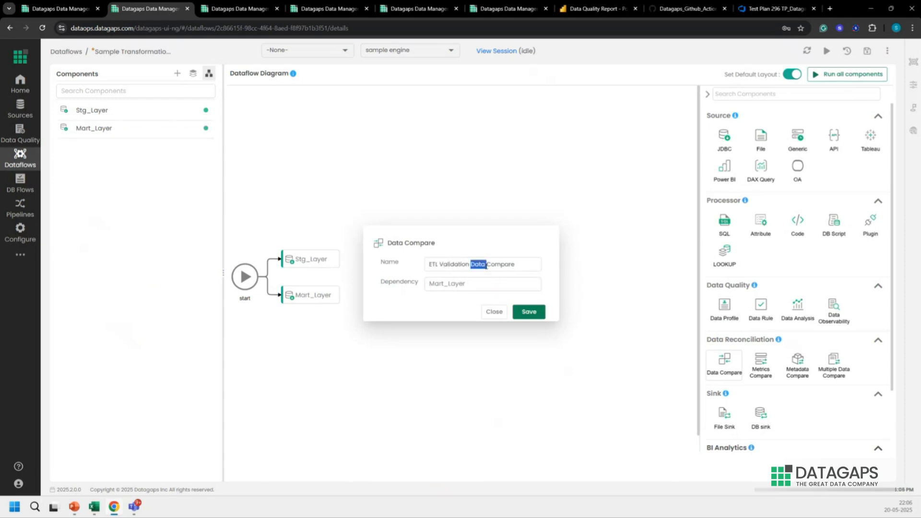
pyautogui.press('BackSpace')
# Step: Add Stg_Layer as a dependency of the ETL Validation component alongside Mart_Layer and save it
pyautogui.click(473, 284)
pyautogui.click(442, 300)
pyautogui.click(389, 331)
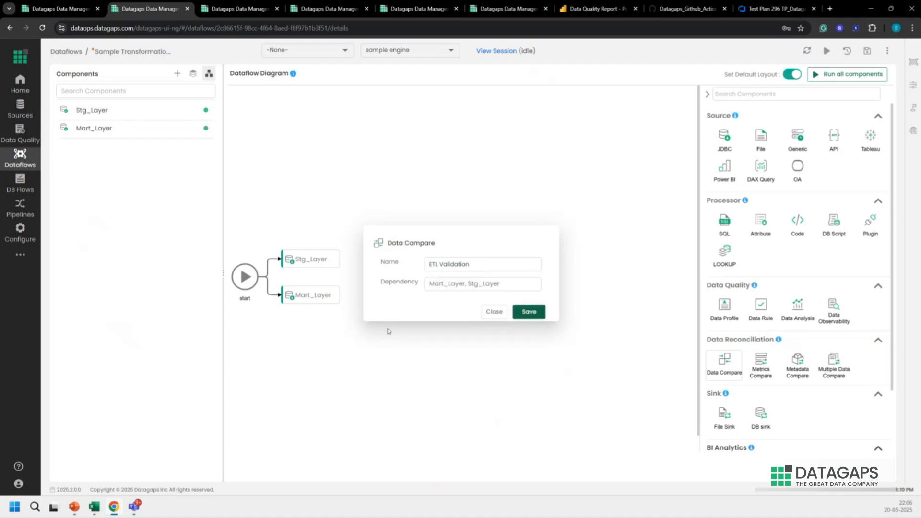
pyautogui.click(539, 311)
# Step: Set Stg_Layer as dataset A and Mart_Layer as dataset B, enable column-wise mismatches and proceed to the column mapping
pyautogui.click(416, 121)
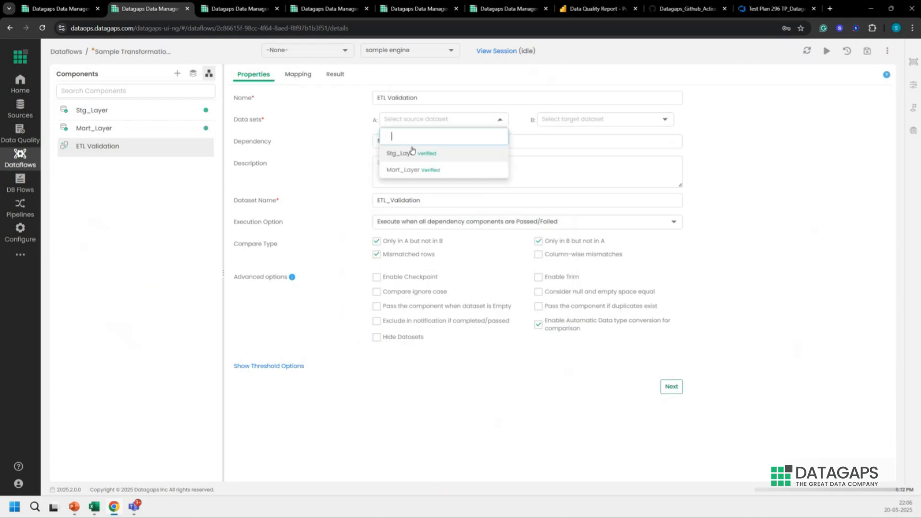
pyautogui.click(412, 153)
pyautogui.click(600, 119)
pyautogui.click(560, 169)
pyautogui.click(557, 257)
pyautogui.click(671, 387)
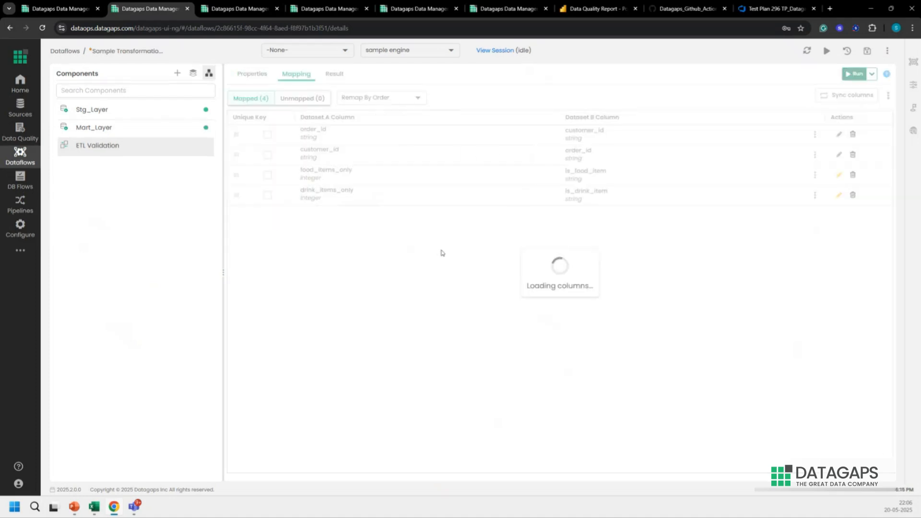
# Step: Remap the compared columns by name and mark order_id and customer_id as unique keys
pyautogui.click(370, 98)
pyautogui.click(381, 132)
pyautogui.click(267, 134)
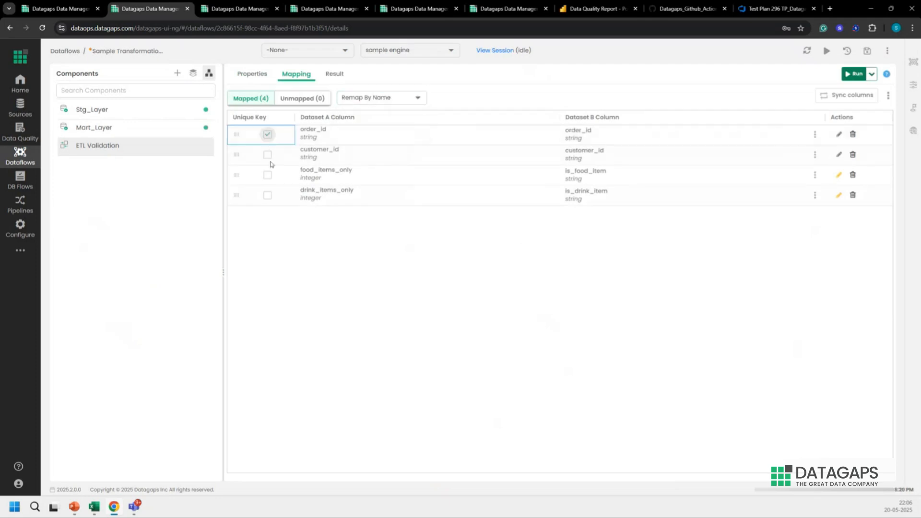
pyautogui.click(268, 154)
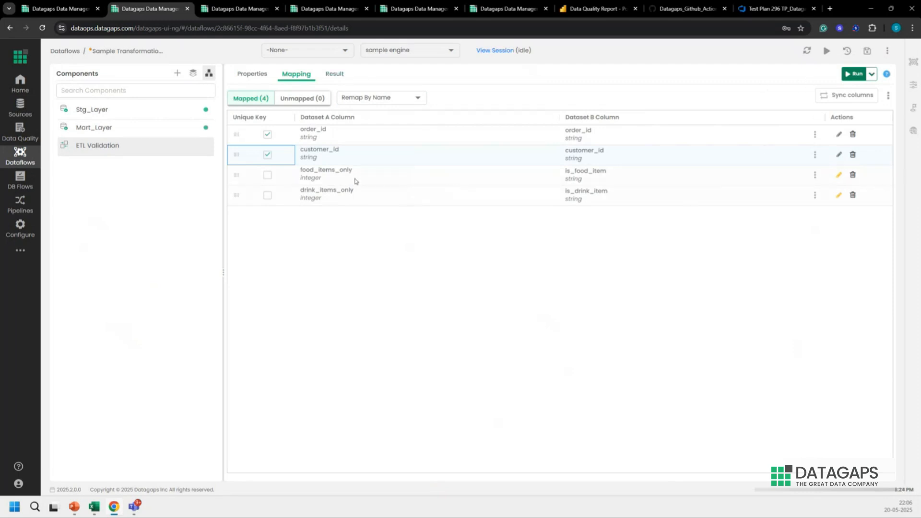
# Step: Test the data type casting of food_items_only and is_food_item with No Change on both sides, and save the mapping
pyautogui.click(839, 174)
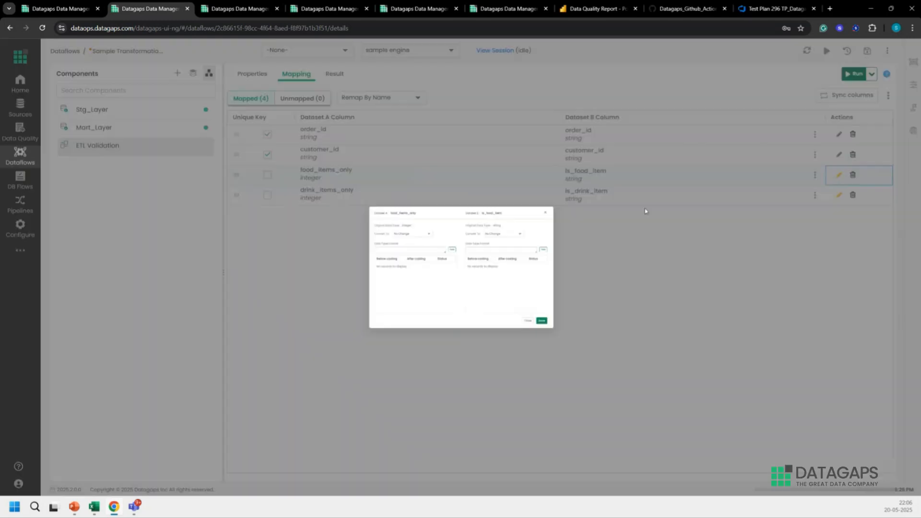
pyautogui.click(438, 228)
pyautogui.click(642, 228)
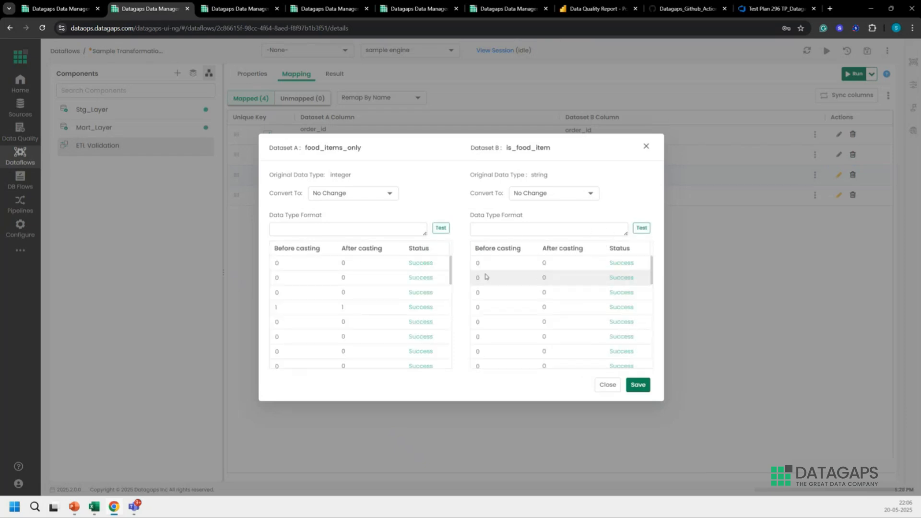
pyautogui.click(638, 385)
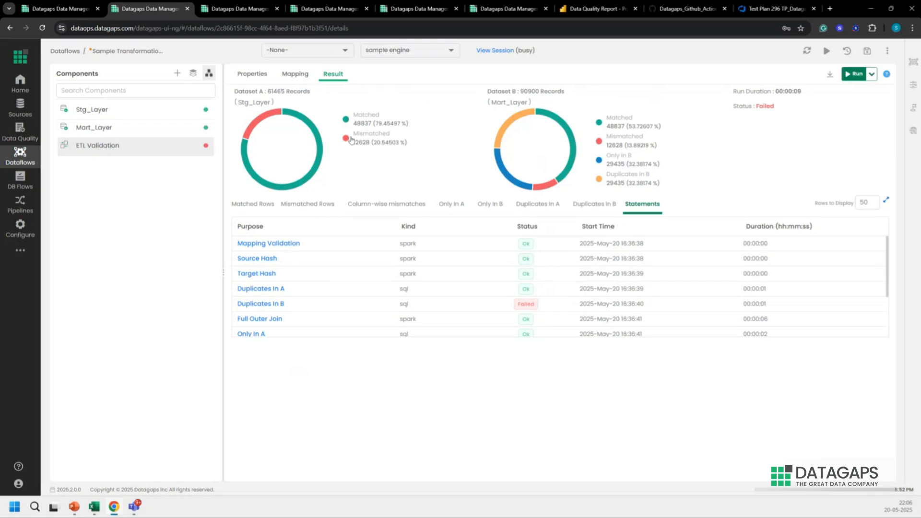
# Step: Examine the matched and mismatched rows in the ETL Validation result, comparing the dataset A and B values of drink_items_only
pyautogui.click(365, 123)
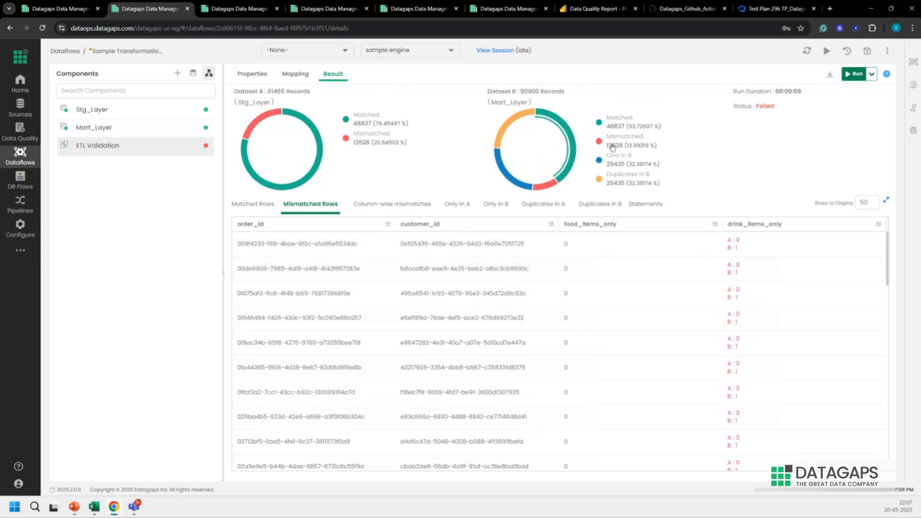
pyautogui.scroll(-1, 729, 272)
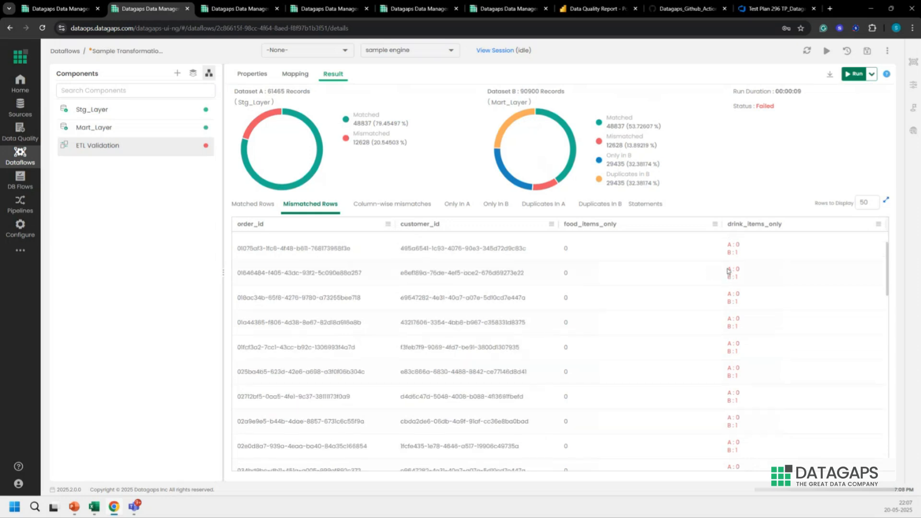
pyautogui.scroll(1, 730, 301)
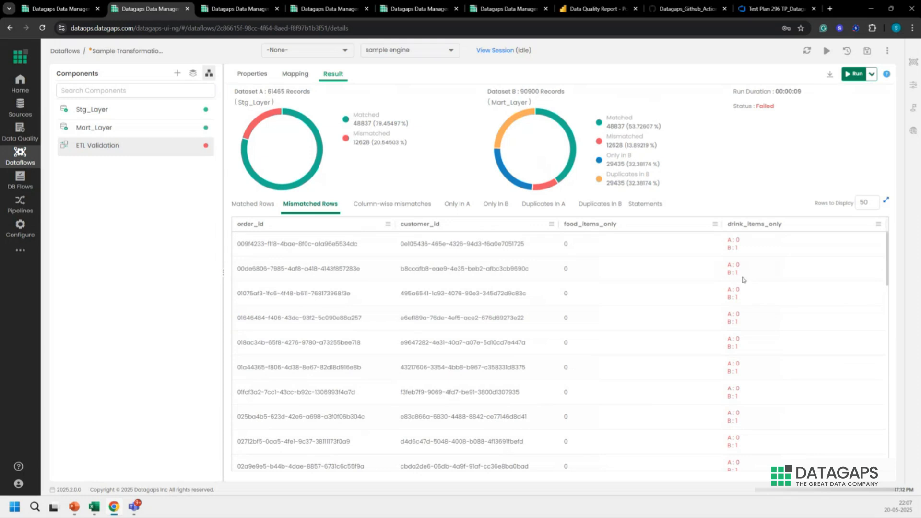
# Step: Inspect the rows found only in dataset B and the duplicates in B, including the first order_id_tgt, and return to the matched rows
pyautogui.click(618, 164)
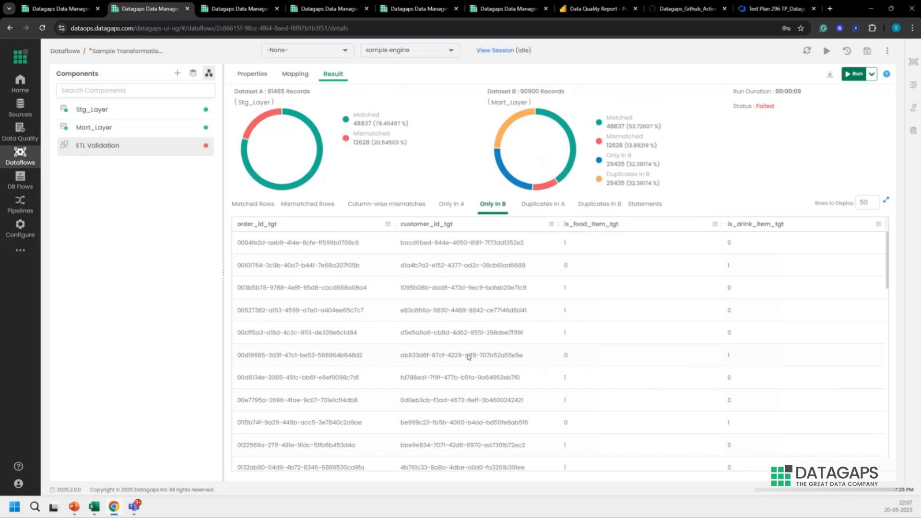
pyautogui.click(617, 201)
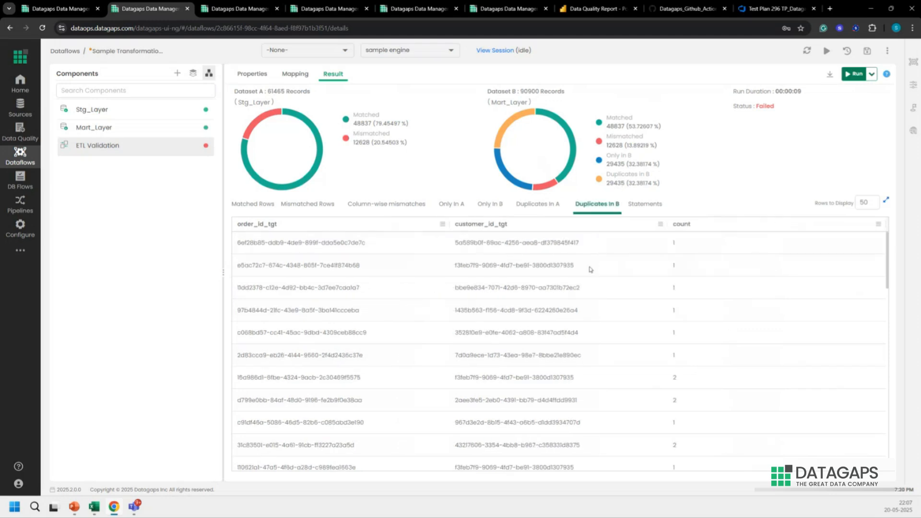
pyautogui.moveTo(237, 243); pyautogui.dragTo(352, 246)
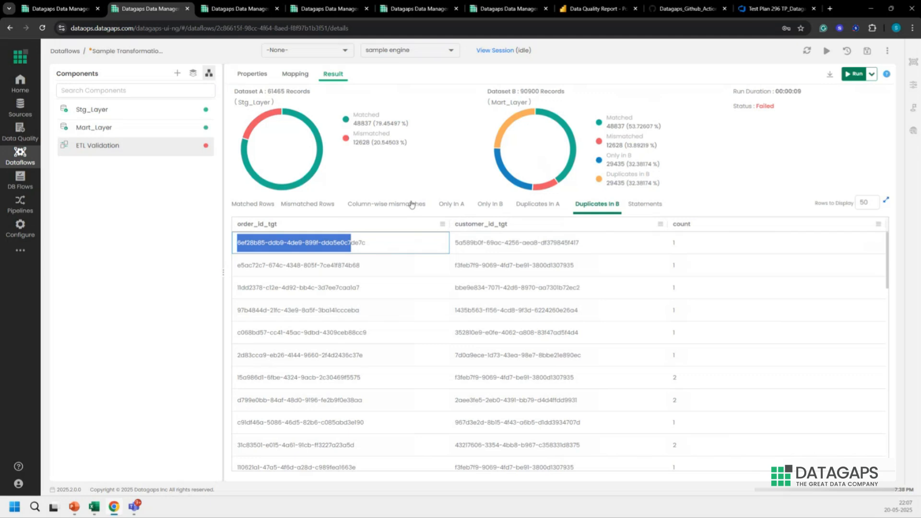
pyautogui.click(265, 207)
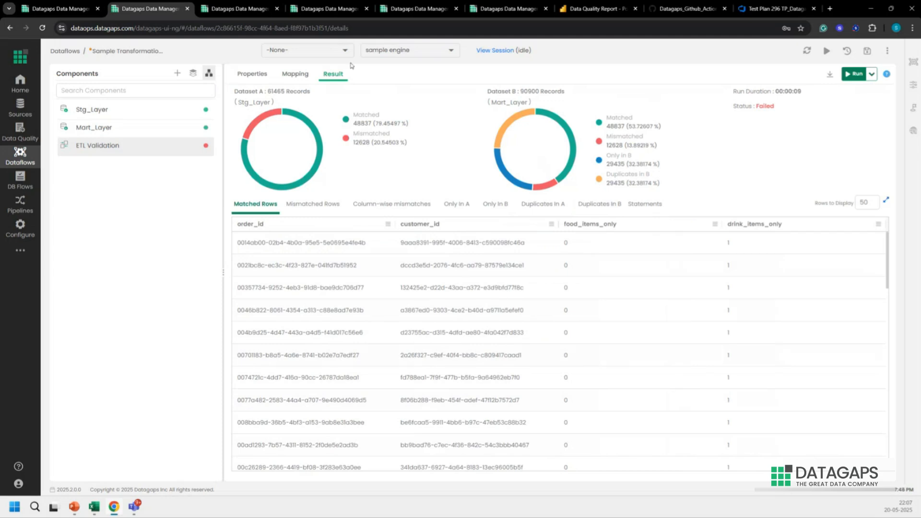
# Step: Switch to the Mart Layer Data Model lineage and examine how M_orders and its is_food_order column connect to the surrounding tables
pyautogui.click(238, 9)
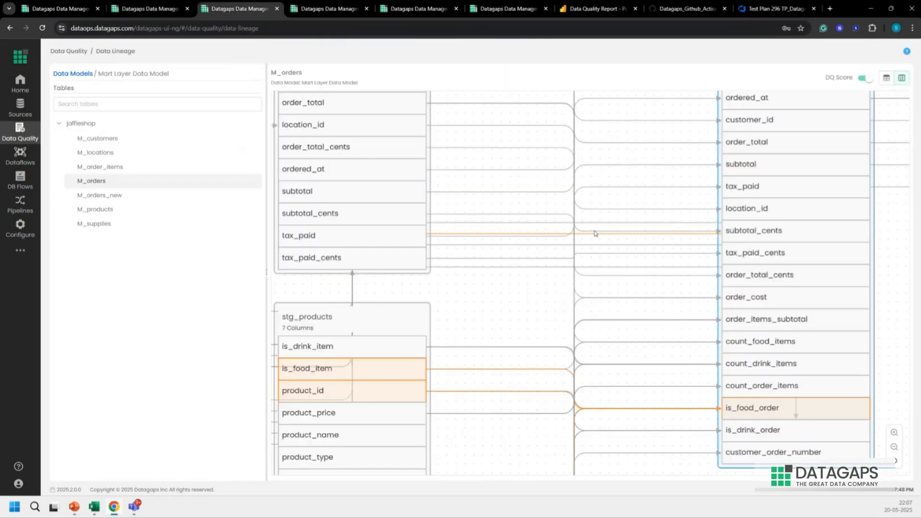
pyautogui.scroll(-5, 600, 250)
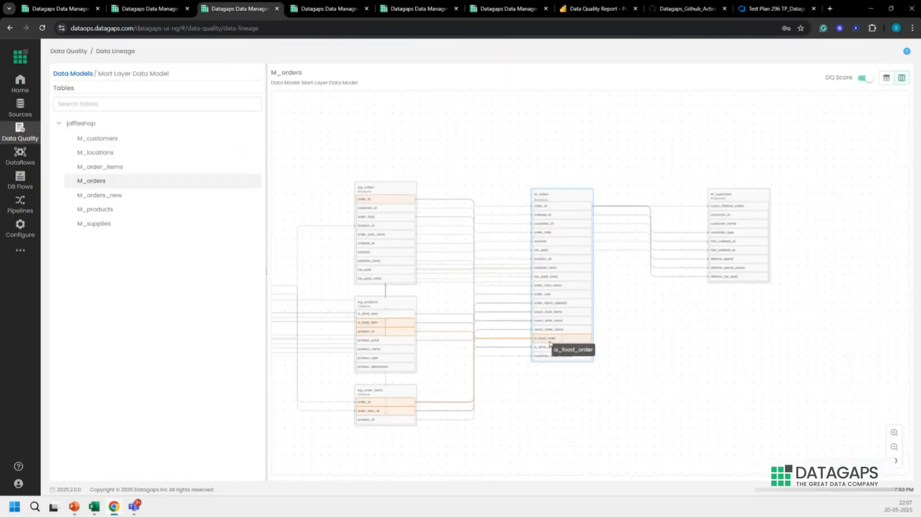